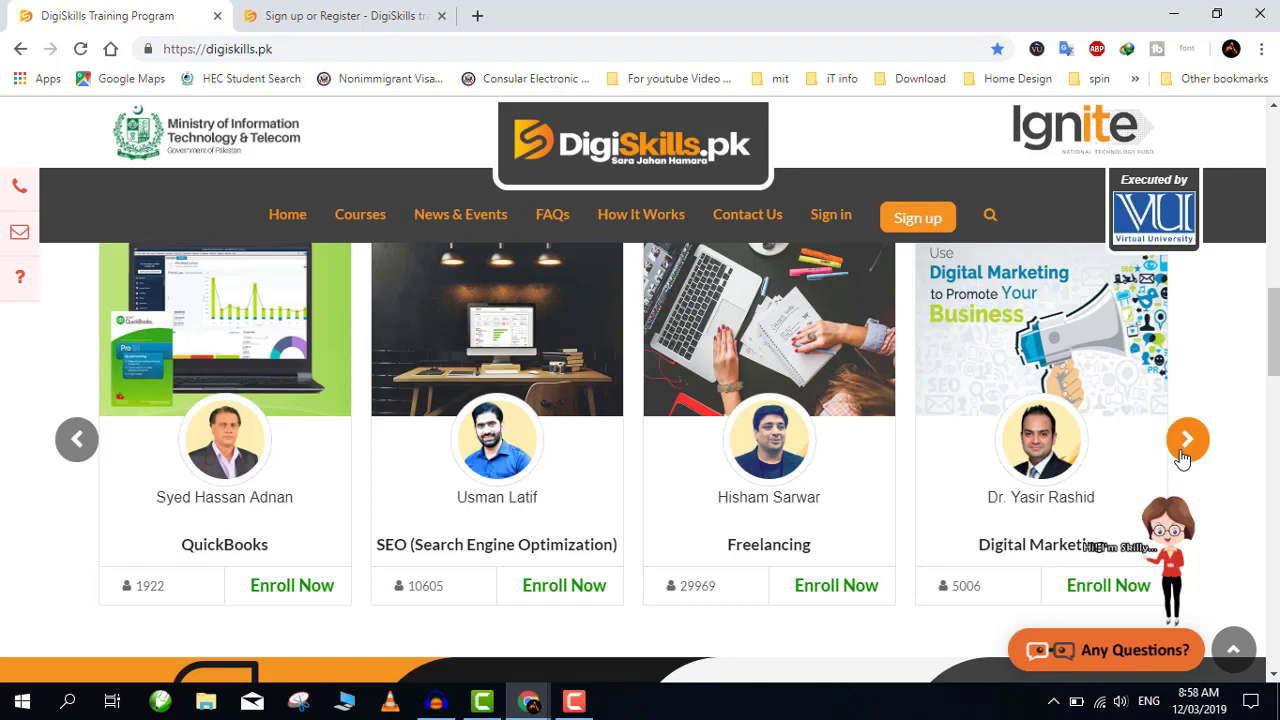
Step: Browse the course carousel, then go to the trainee sign-up page
click(1183, 455)
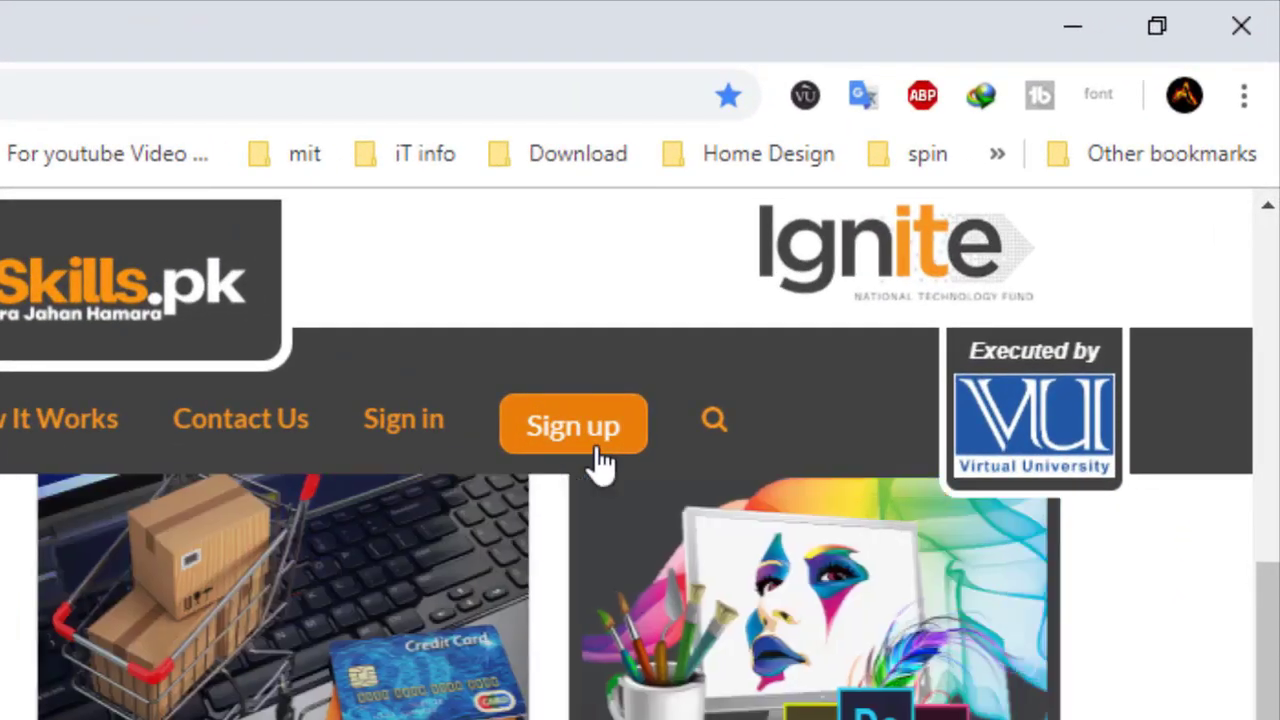
click(580, 425)
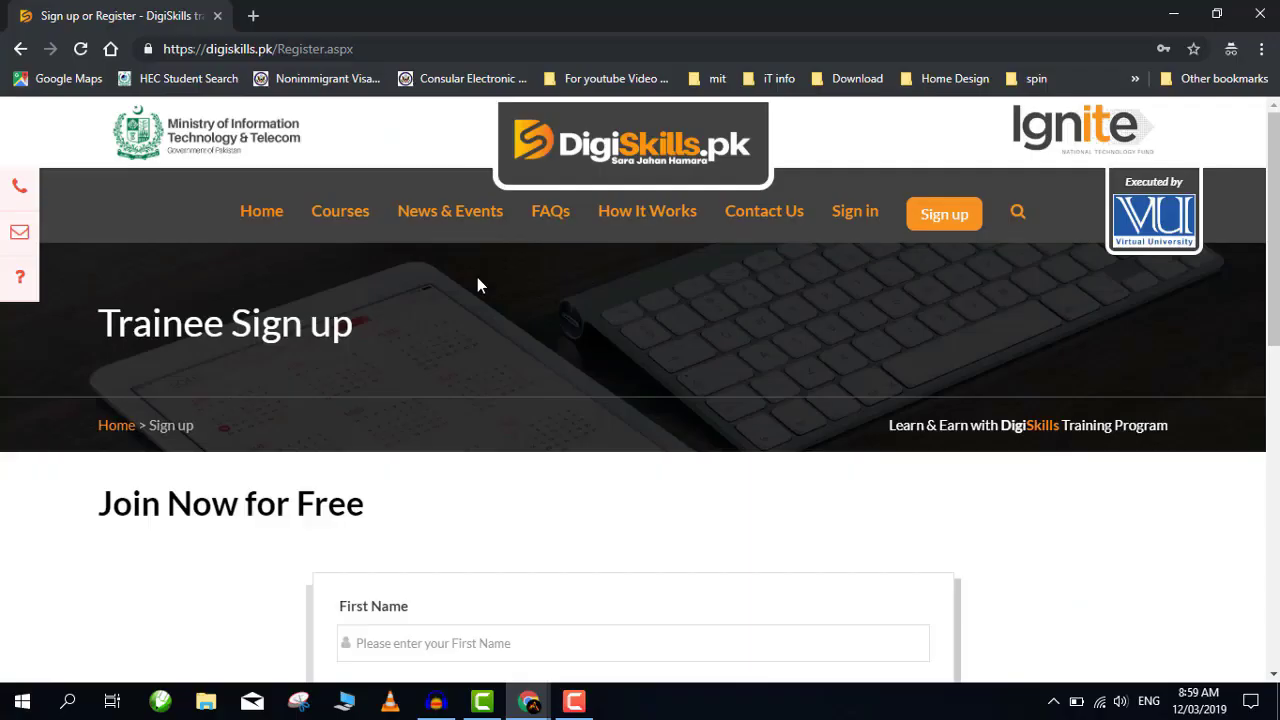
scroll(477, 280, down, 3)
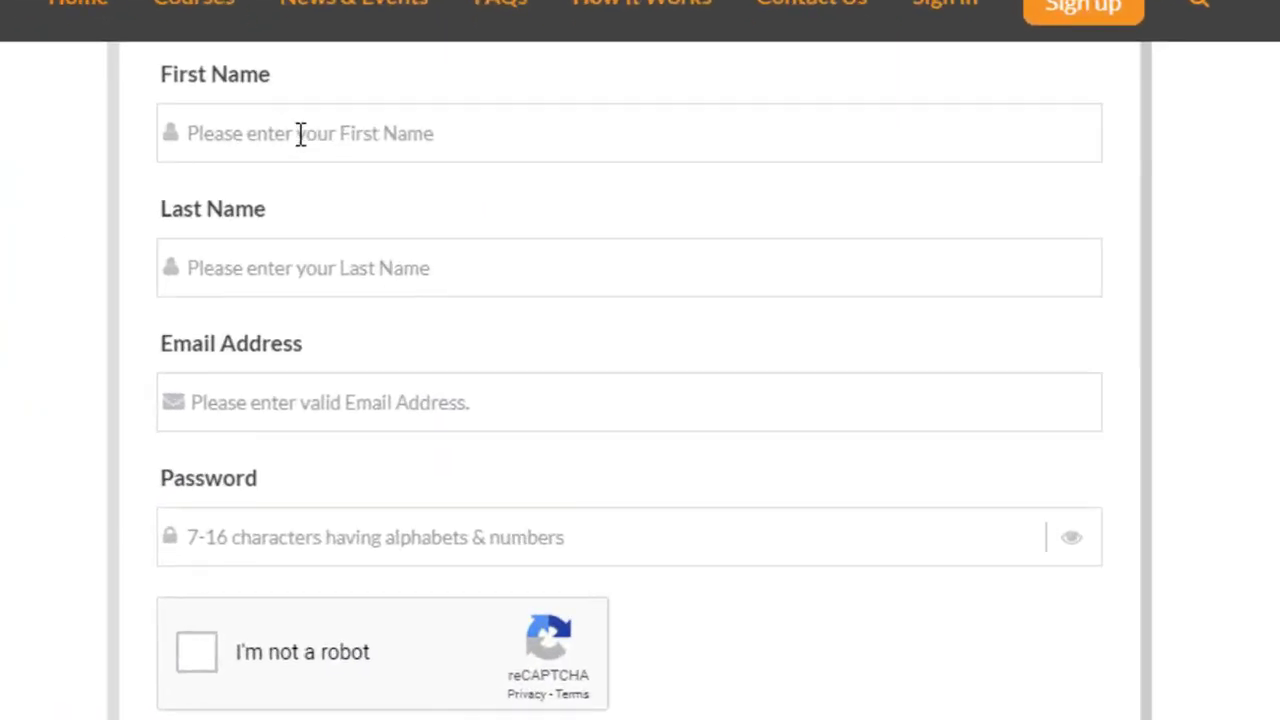
Step: Autofill the first and last name, then enter the e-mail address and a password
click(426, 322)
click(226, 203)
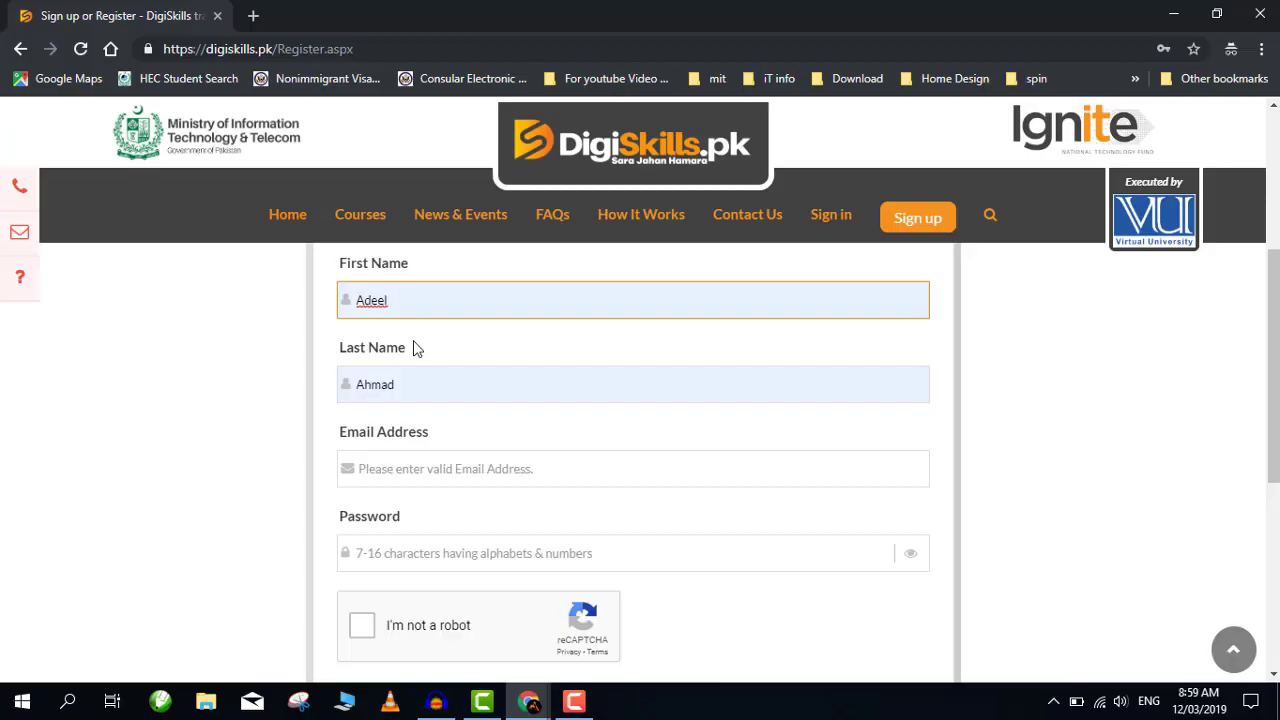
click(411, 471)
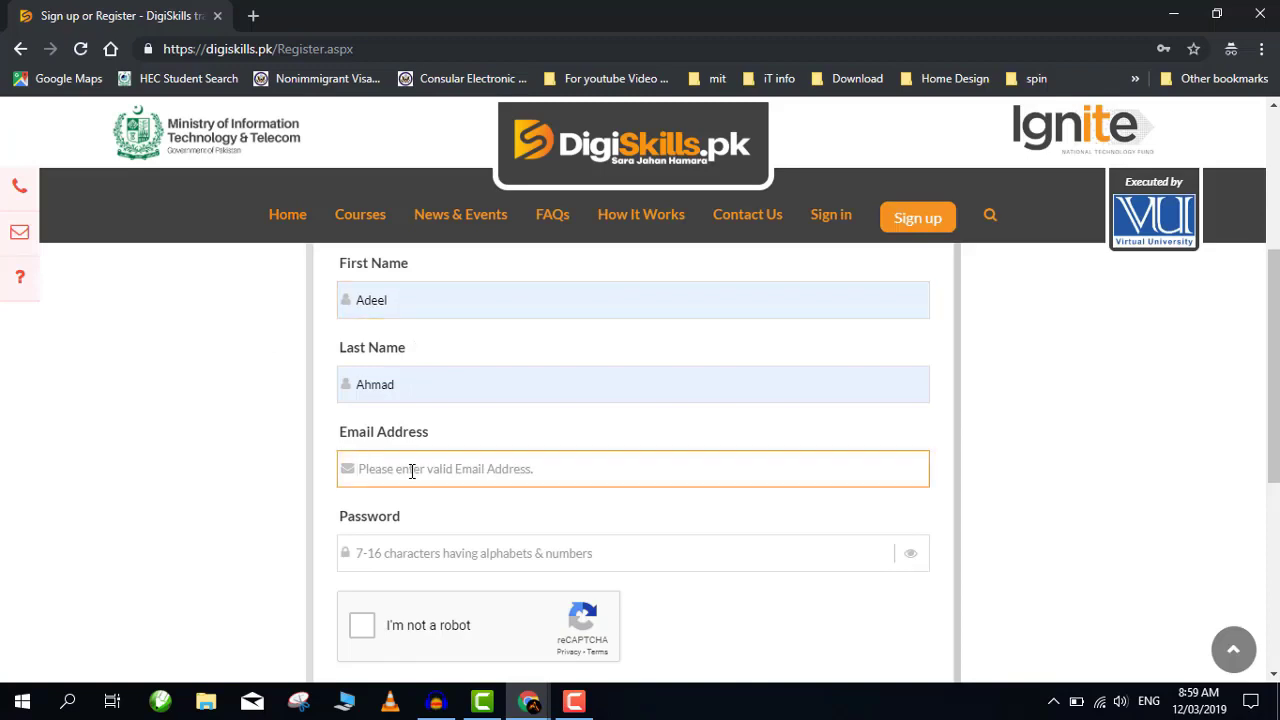
click(395, 561)
text(a)
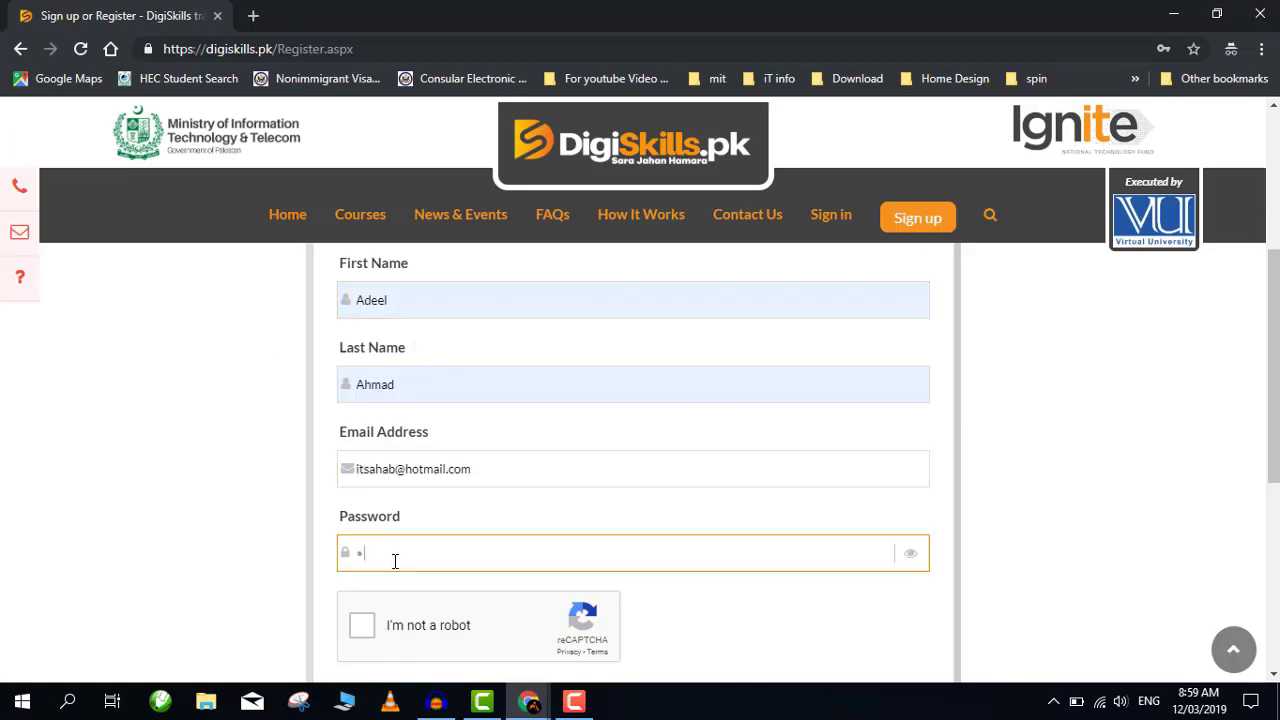
text(••••••••••)
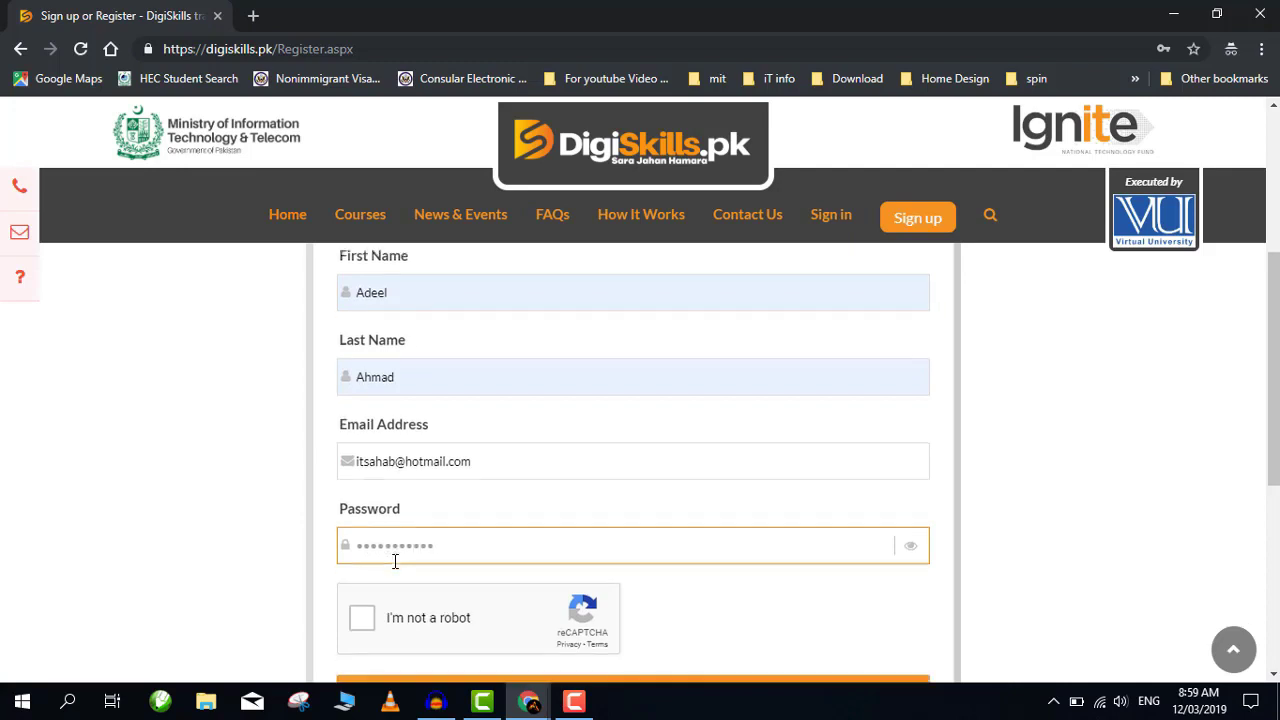
scroll(395, 561, down, 1)
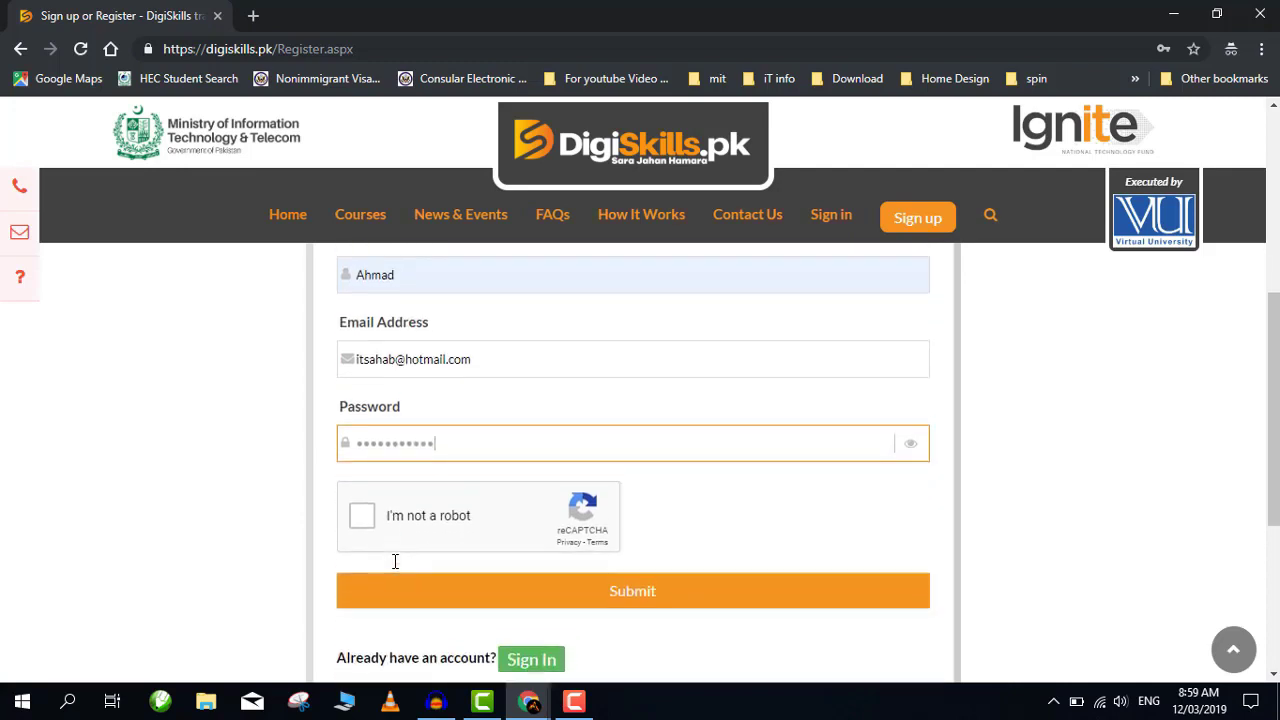
Step: Start the 'I'm not a robot' check on the sign-up form
click(361, 510)
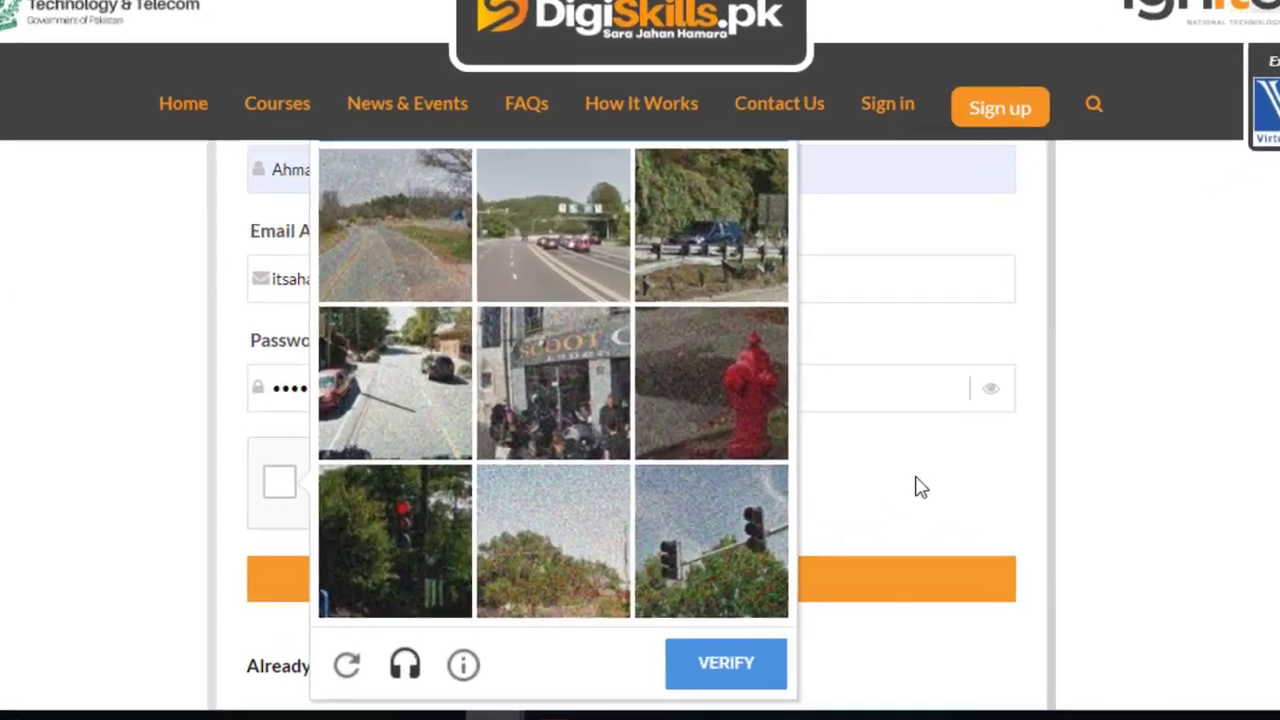
scroll(951, 465, up, 3)
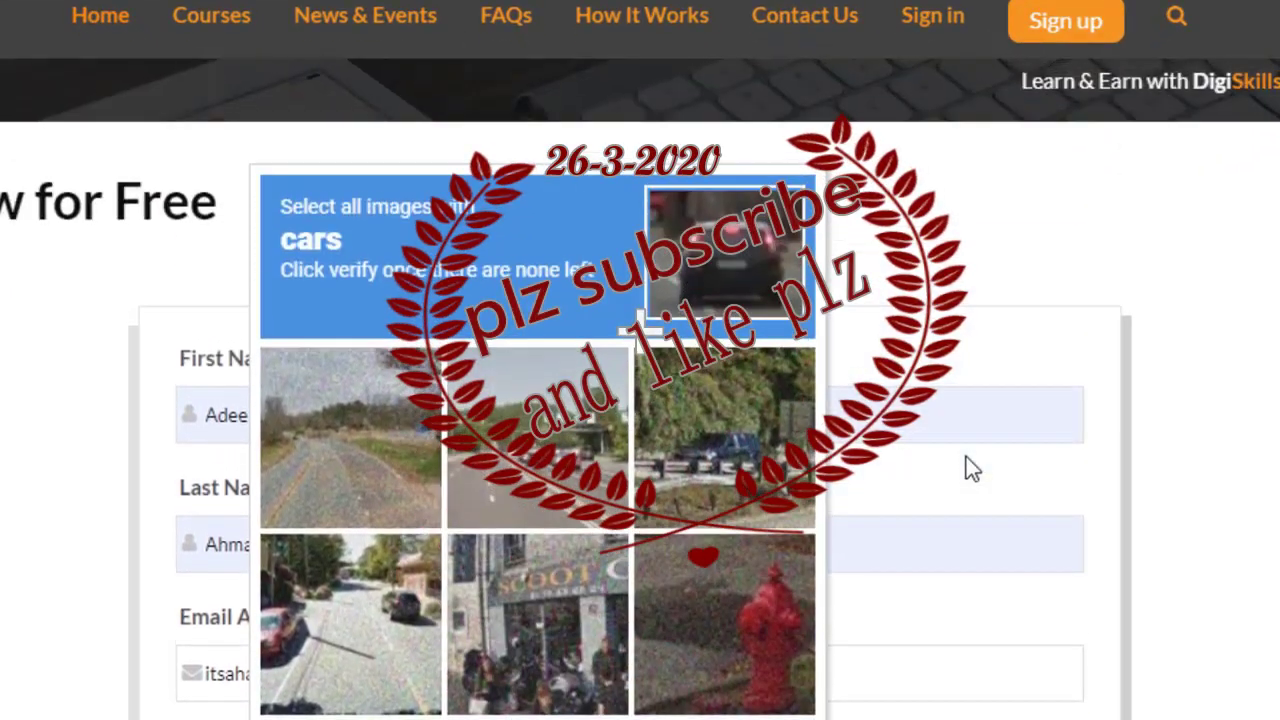
scroll(970, 468, down, 1)
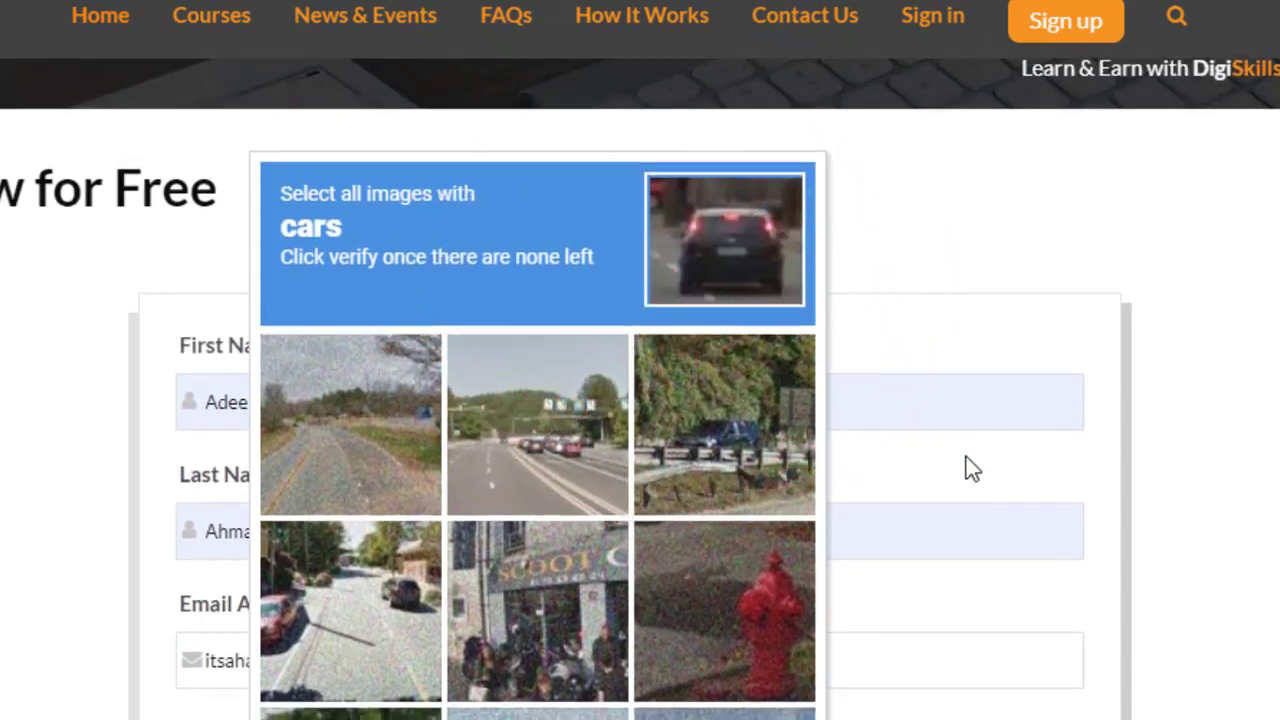
scroll(970, 468, down, 2)
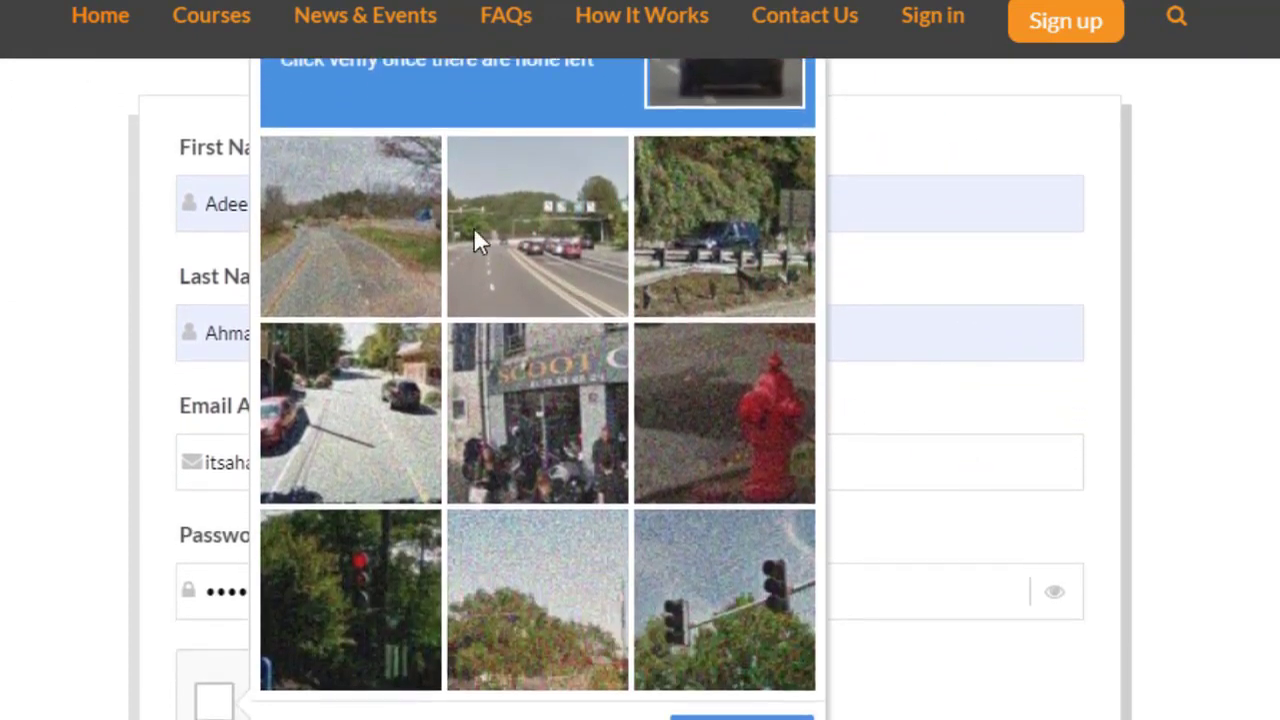
Step: Select every car picture, including replacement tiles, until none remain, then verify
click(473, 227)
click(739, 222)
click(380, 435)
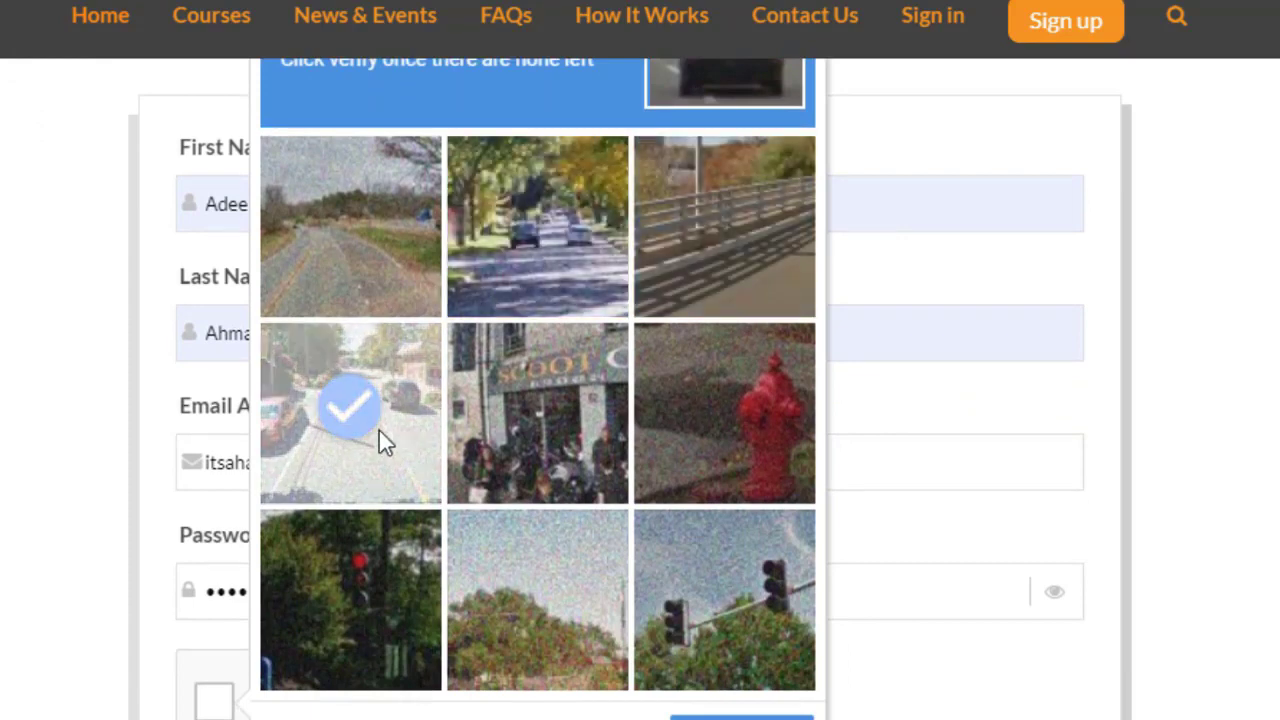
click(559, 258)
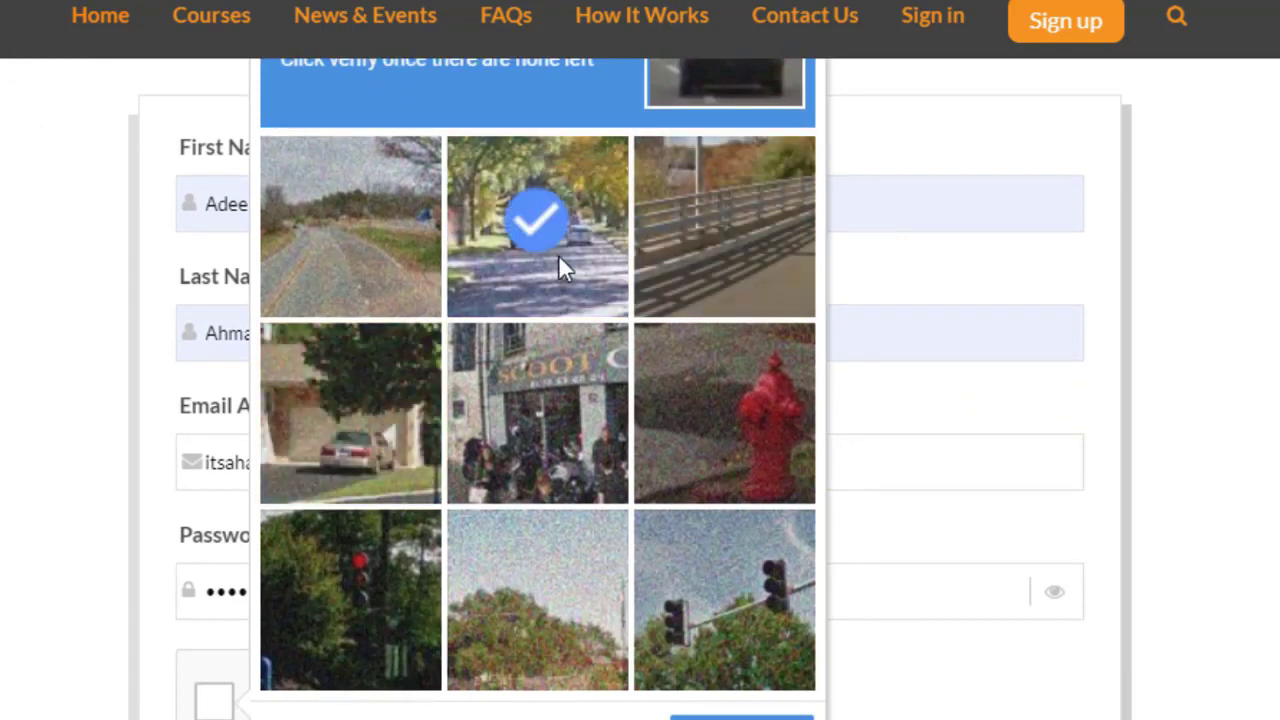
click(330, 428)
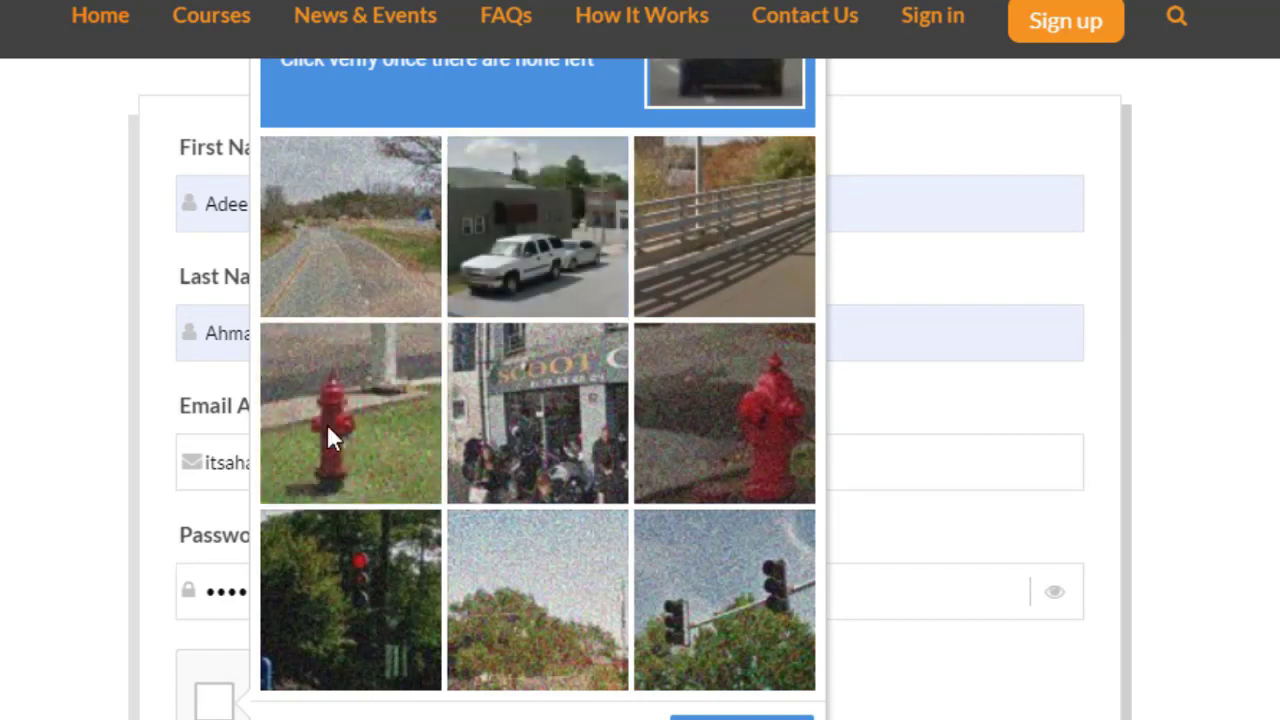
click(554, 194)
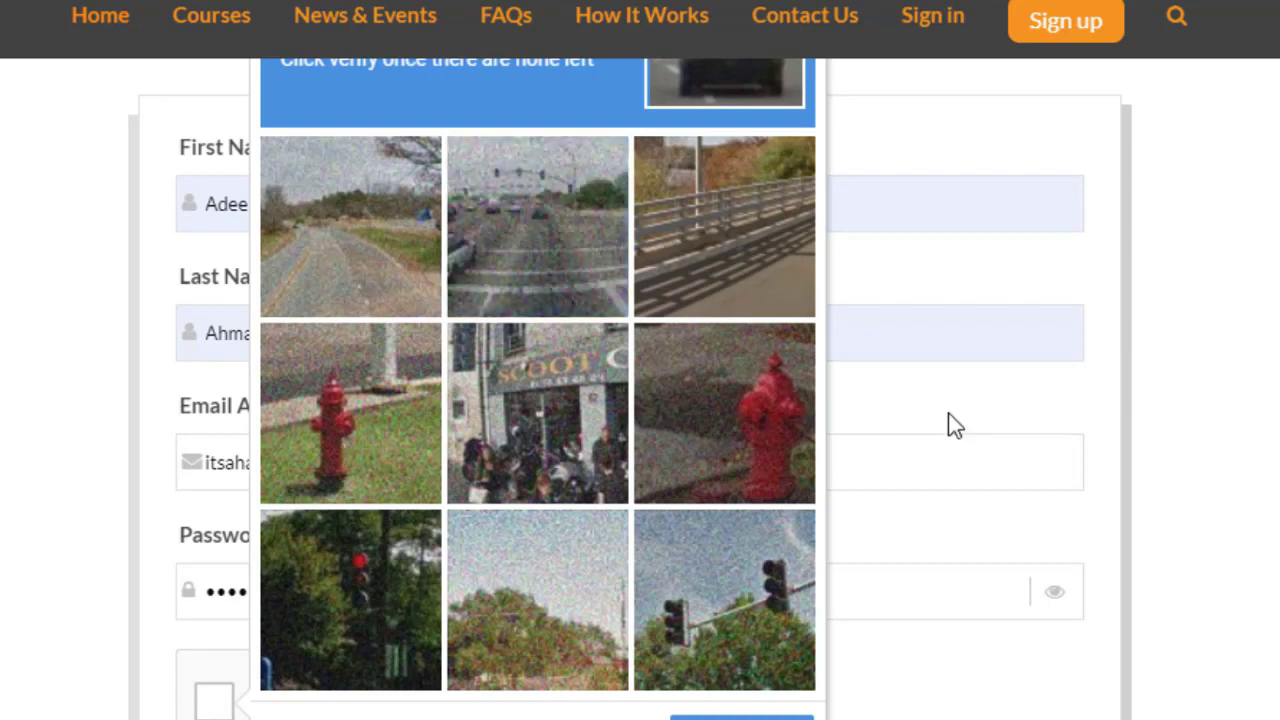
click(556, 246)
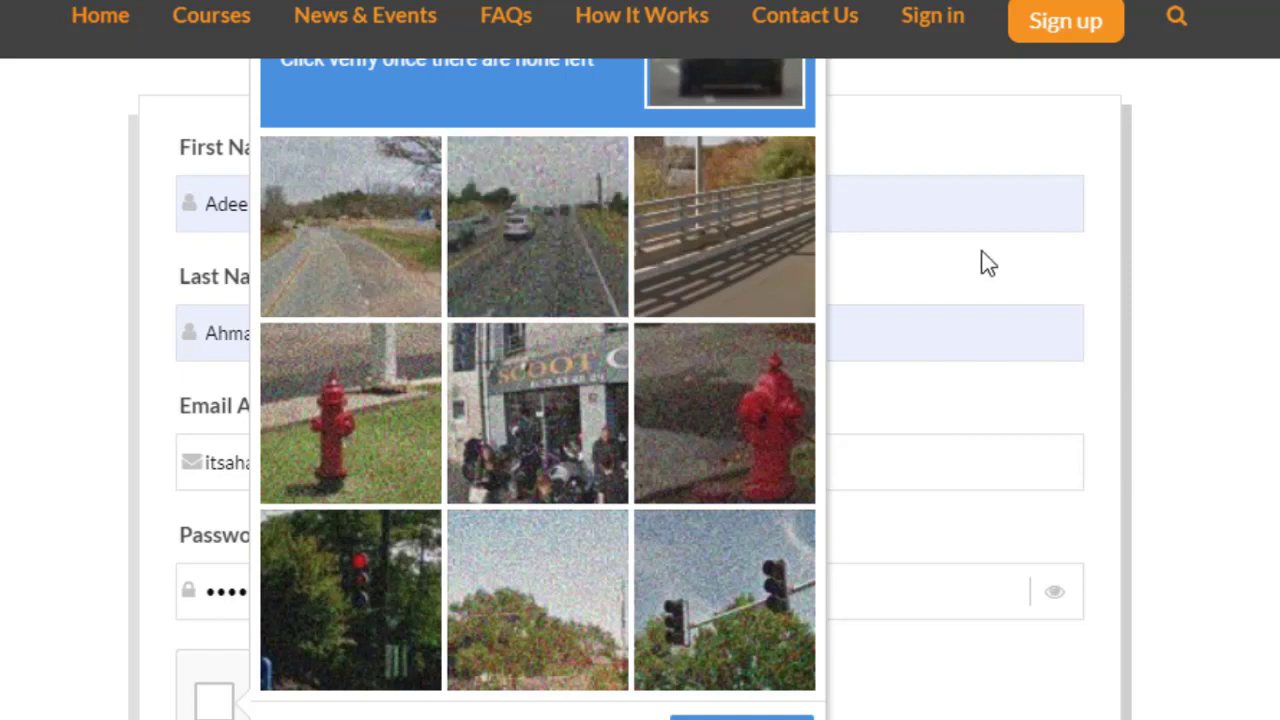
click(567, 247)
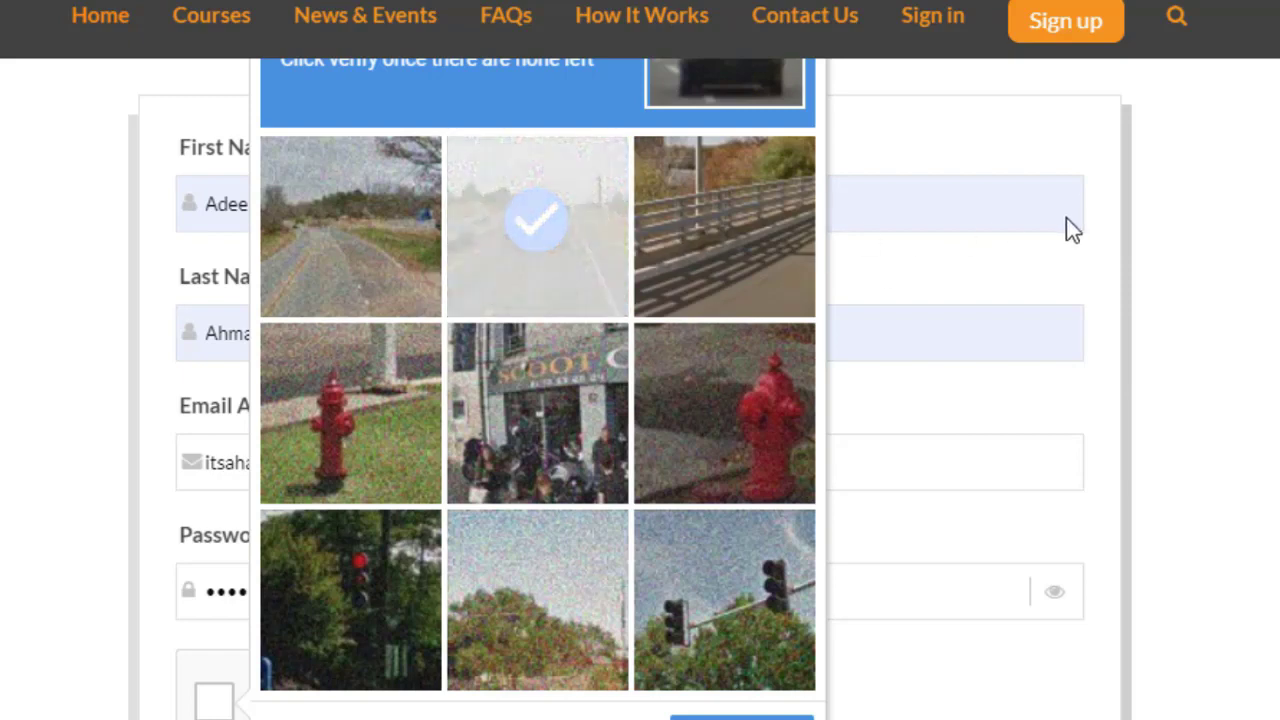
click(585, 271)
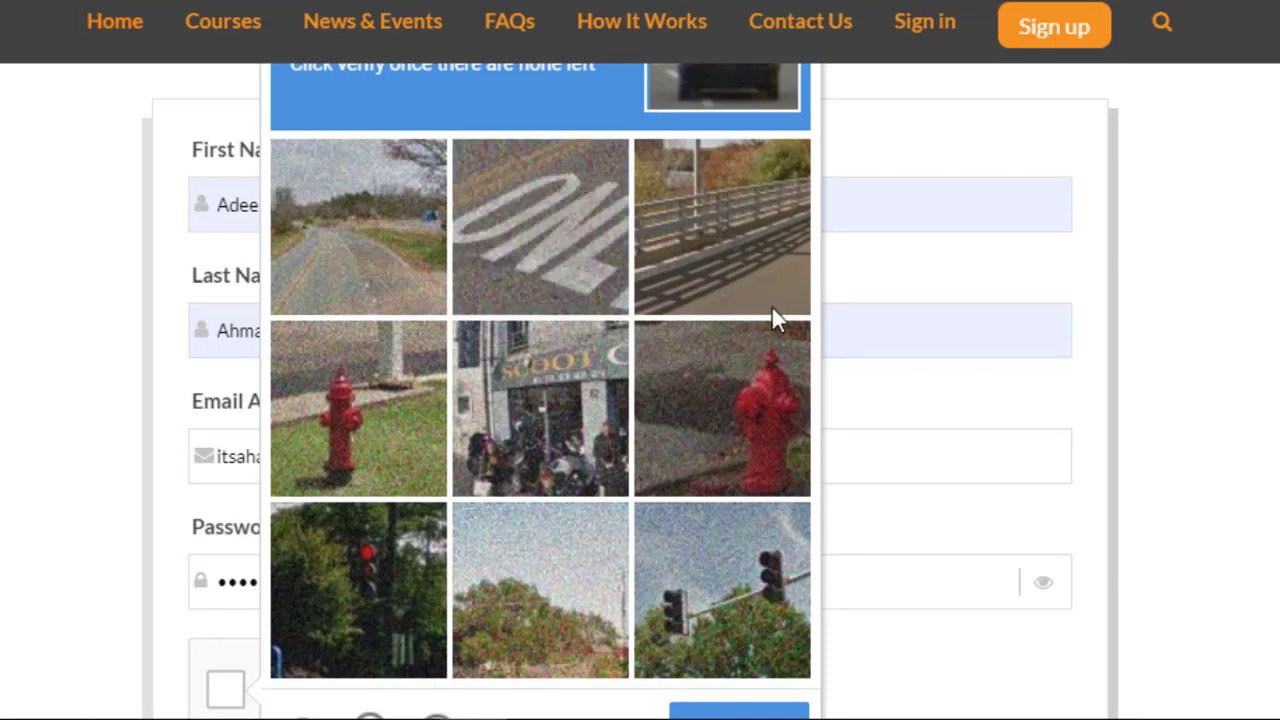
scroll(773, 310, down, 3)
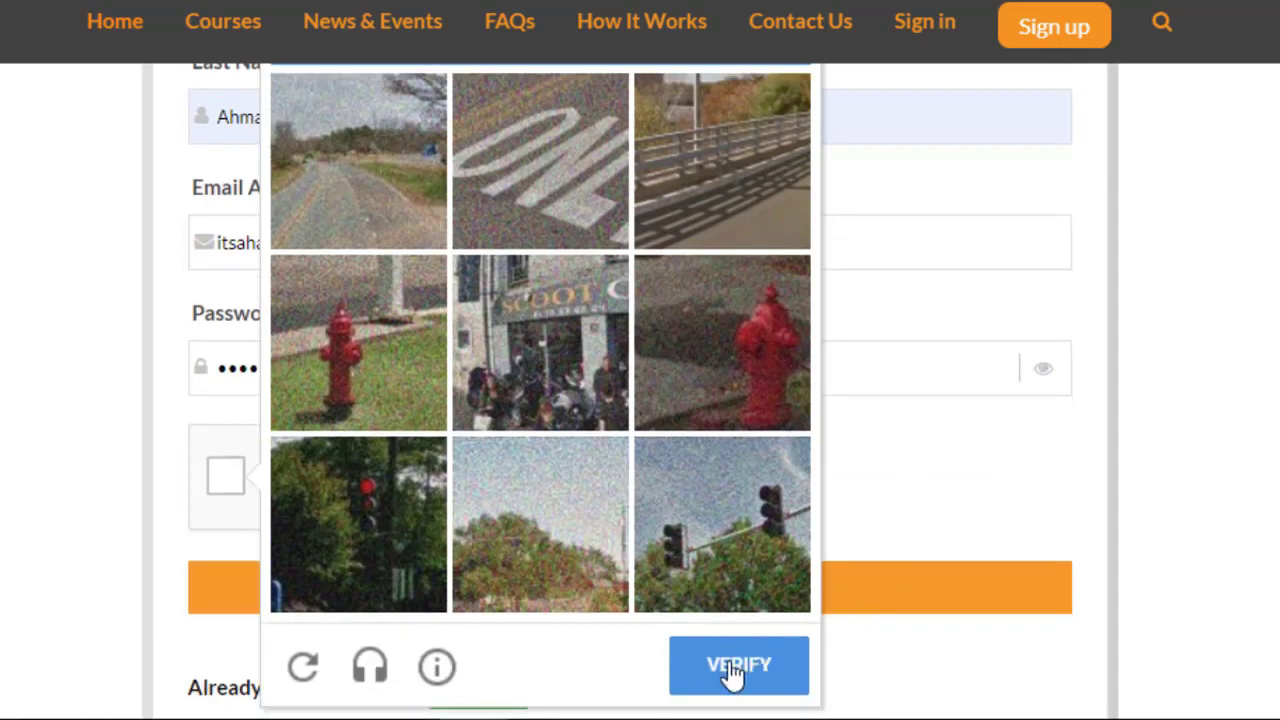
click(733, 674)
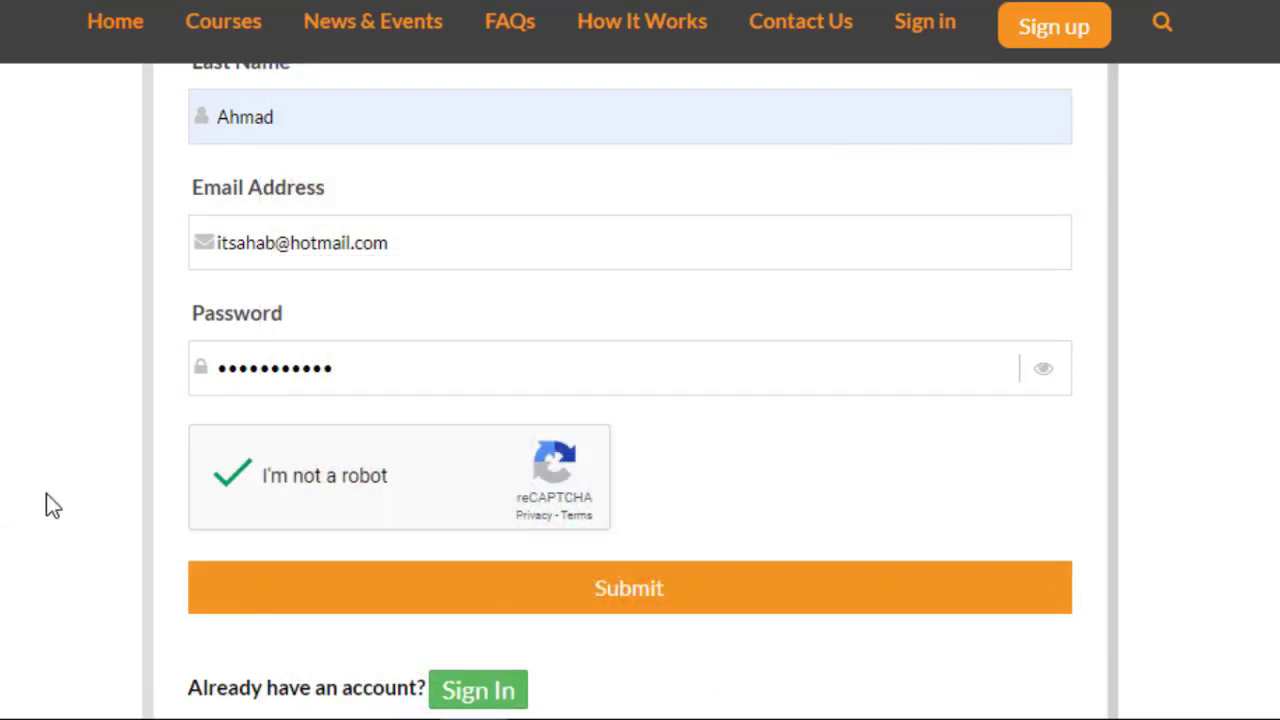
Step: Submit the registration, review the Account Confirmation page, and open the activation e-mail in Mail
click(680, 595)
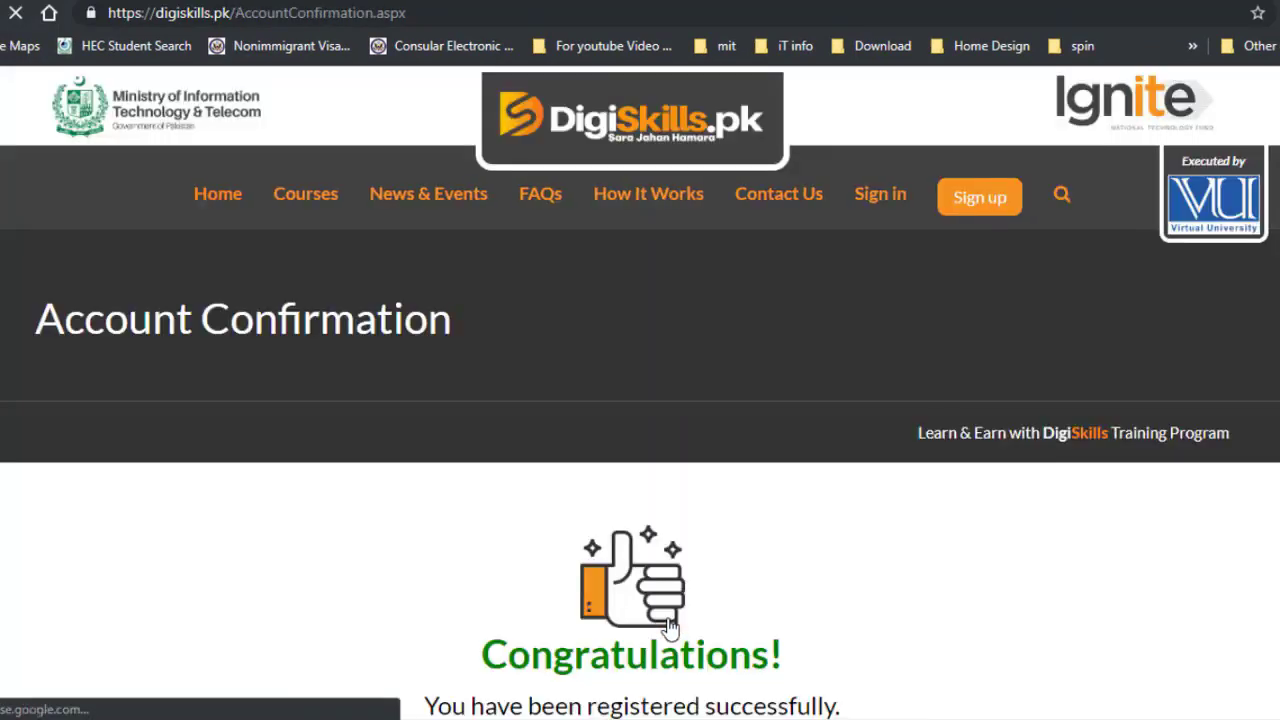
scroll(670, 628, down, 2)
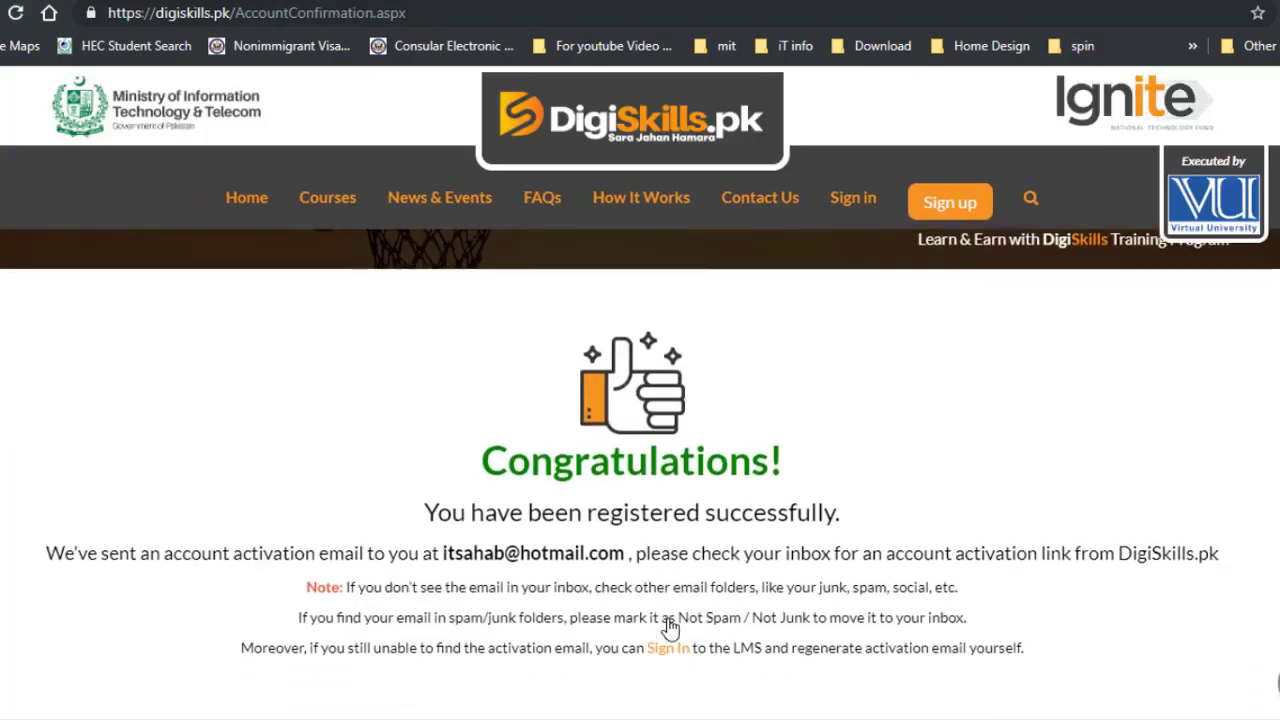
scroll(670, 628, down, 1)
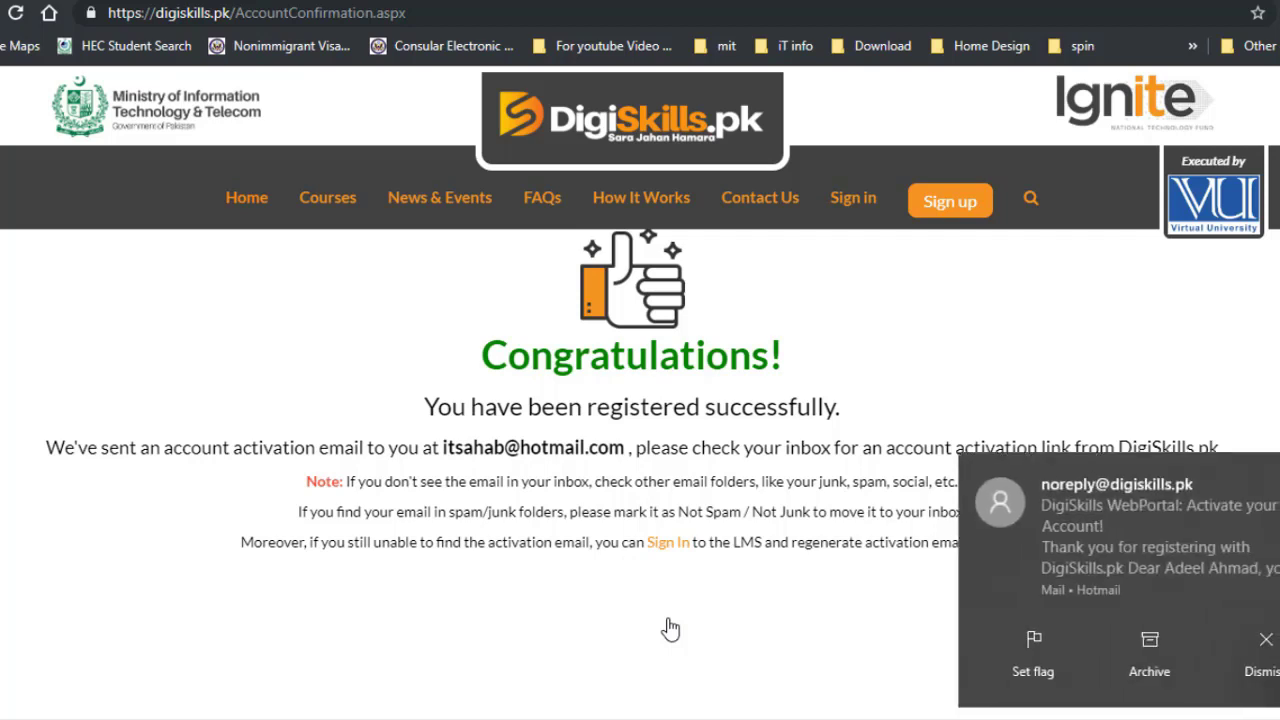
click(1137, 524)
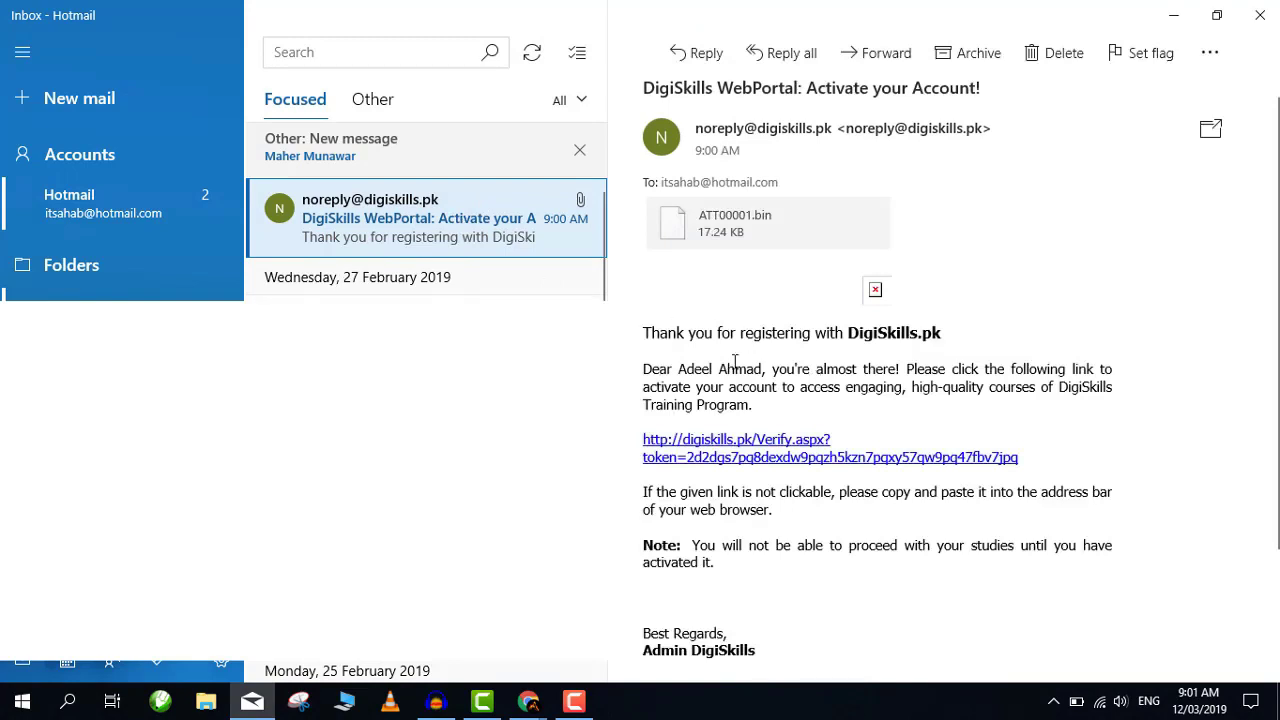
Step: Follow the e-mail's account activation link, then go to the LMS Sign in page
click(780, 467)
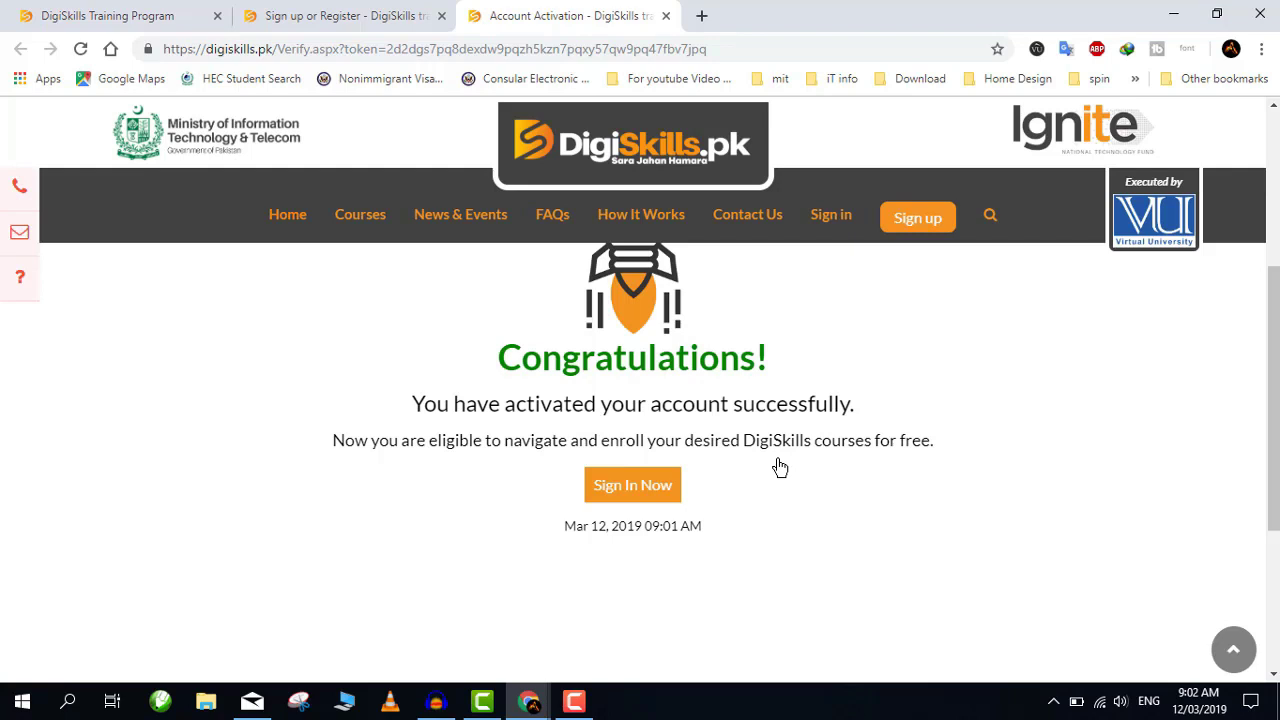
click(829, 220)
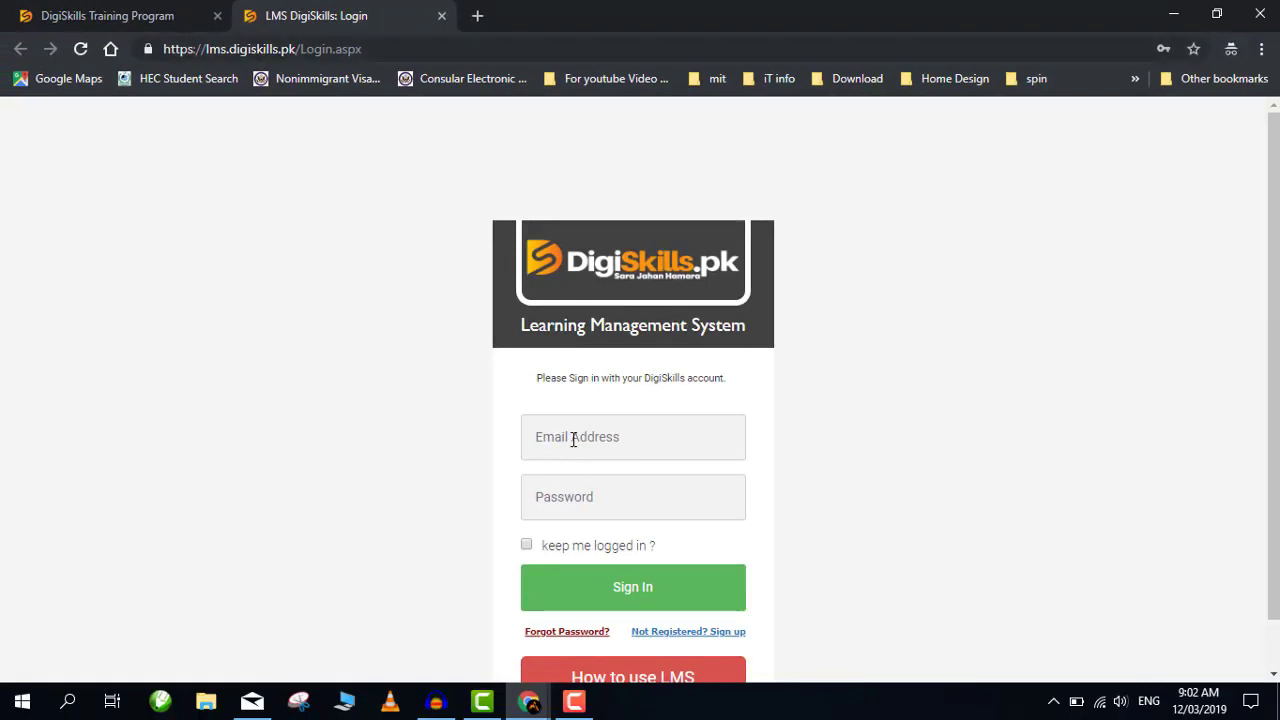
Step: Sign in to the LMS using Chrome's saved e-mail and password
click(573, 440)
key(Down)
key(Return)
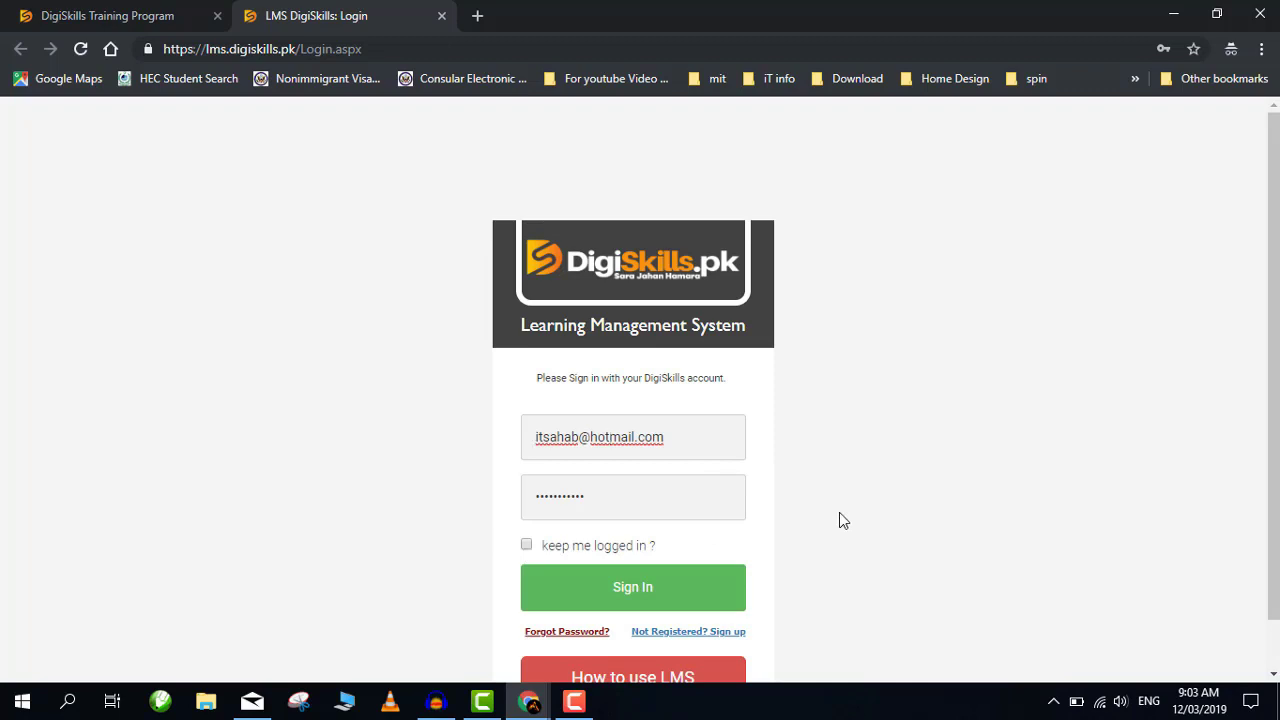
click(657, 594)
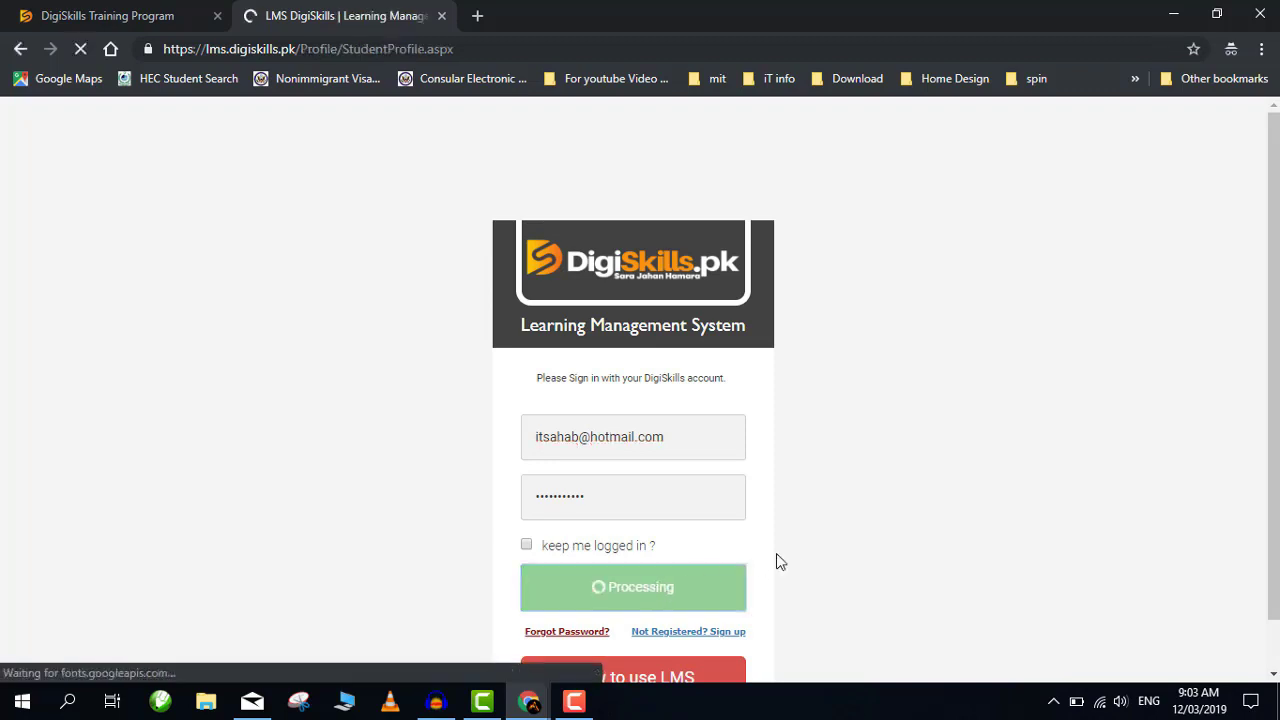
scroll(849, 403, down, 5)
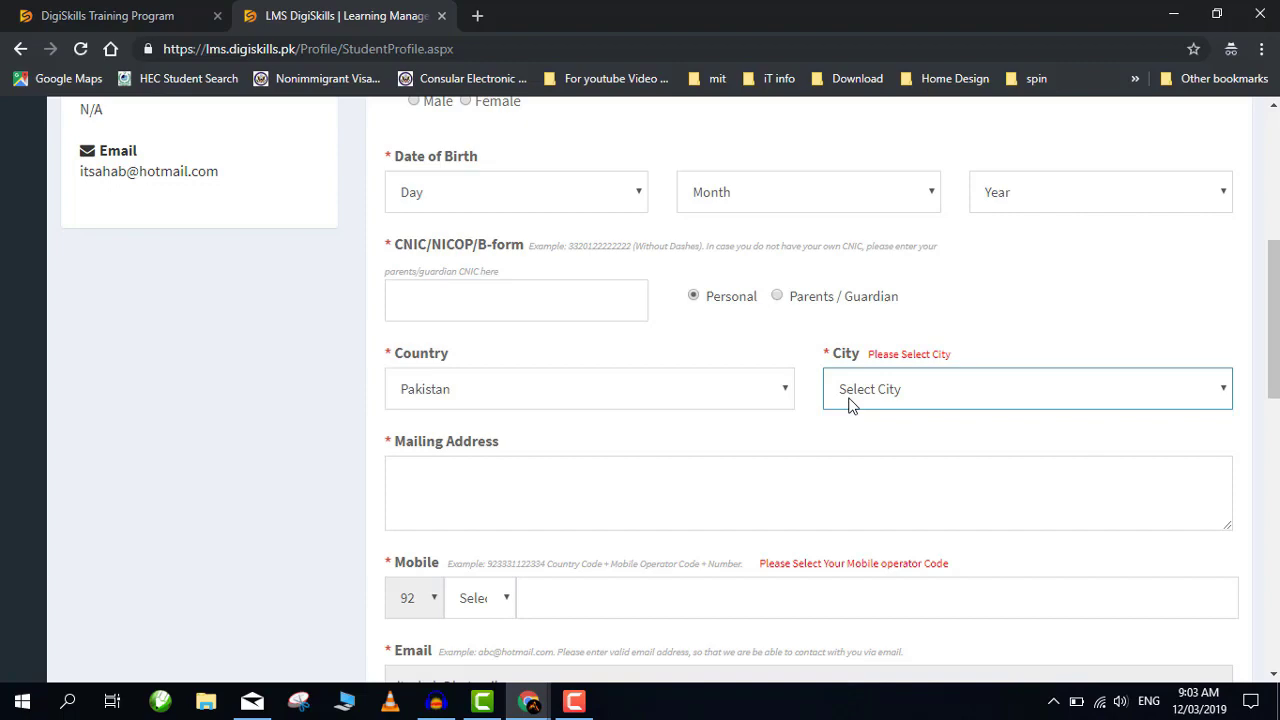
scroll(848, 404, up, 4)
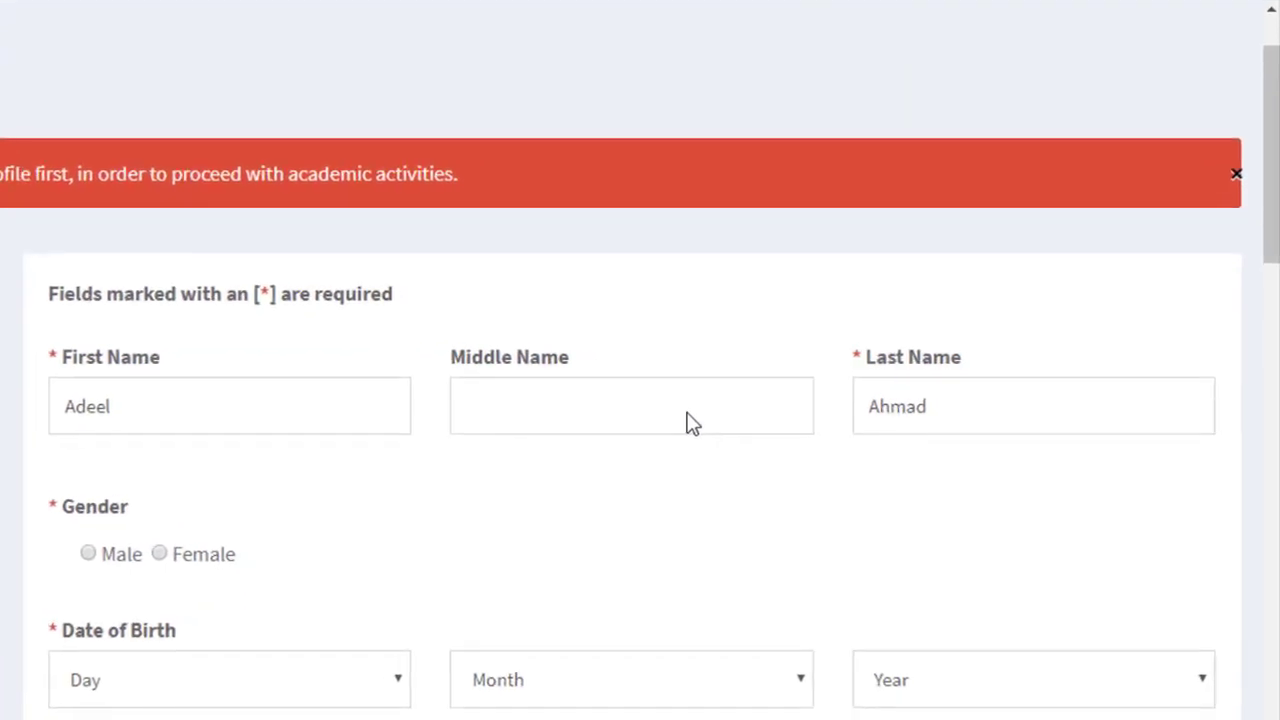
scroll(693, 423, down, 2)
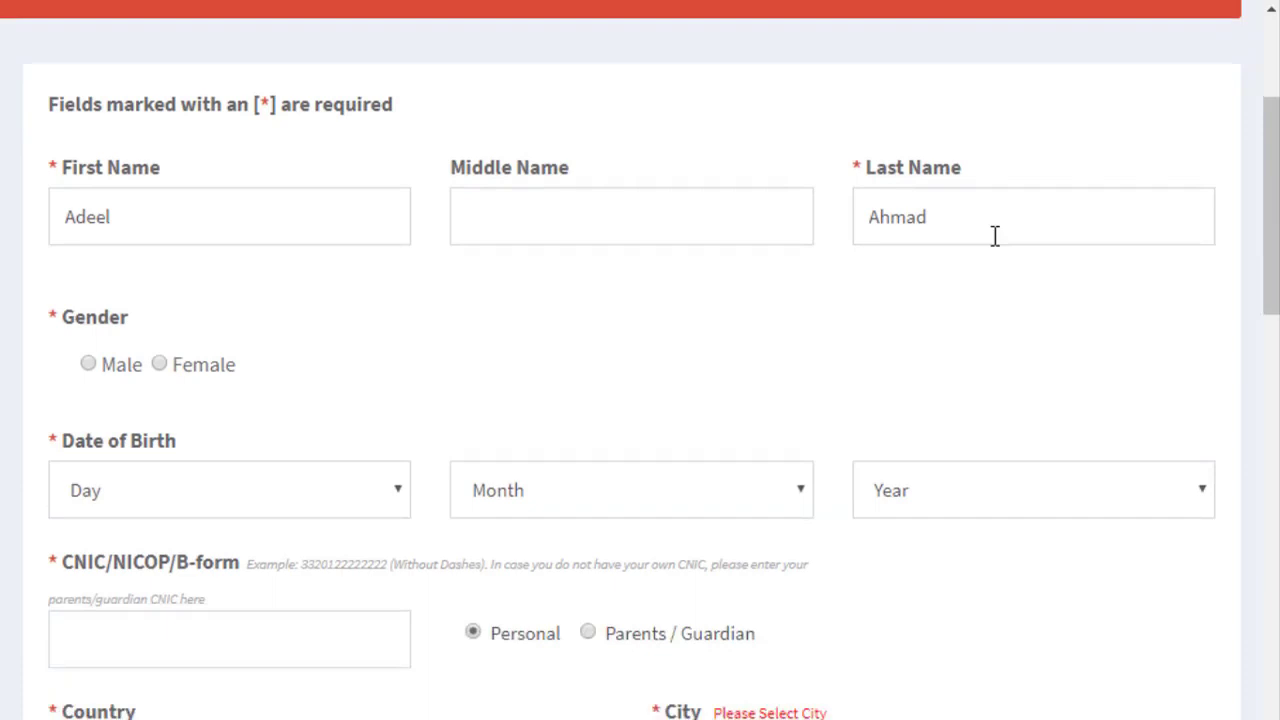
click(88, 365)
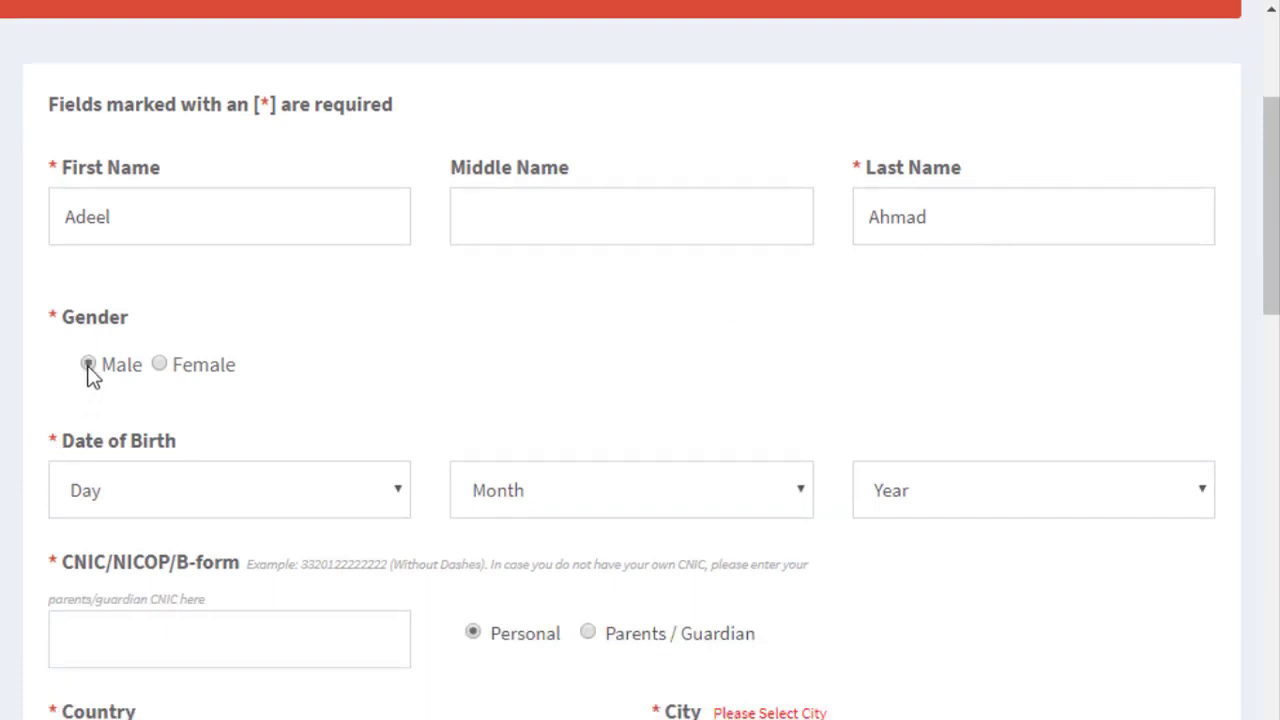
click(279, 500)
key(Down)
key(Down)
key(Down)
key(Down)
key(Down)
key(Down)
key(Down)
key(Down)
key(Down)
key(Down)
key(Down)
key(Down)
key(Down)
key(Down)
key(Down)
key(Down)
key(Down)
key(Down)
key(Down)
key(Down)
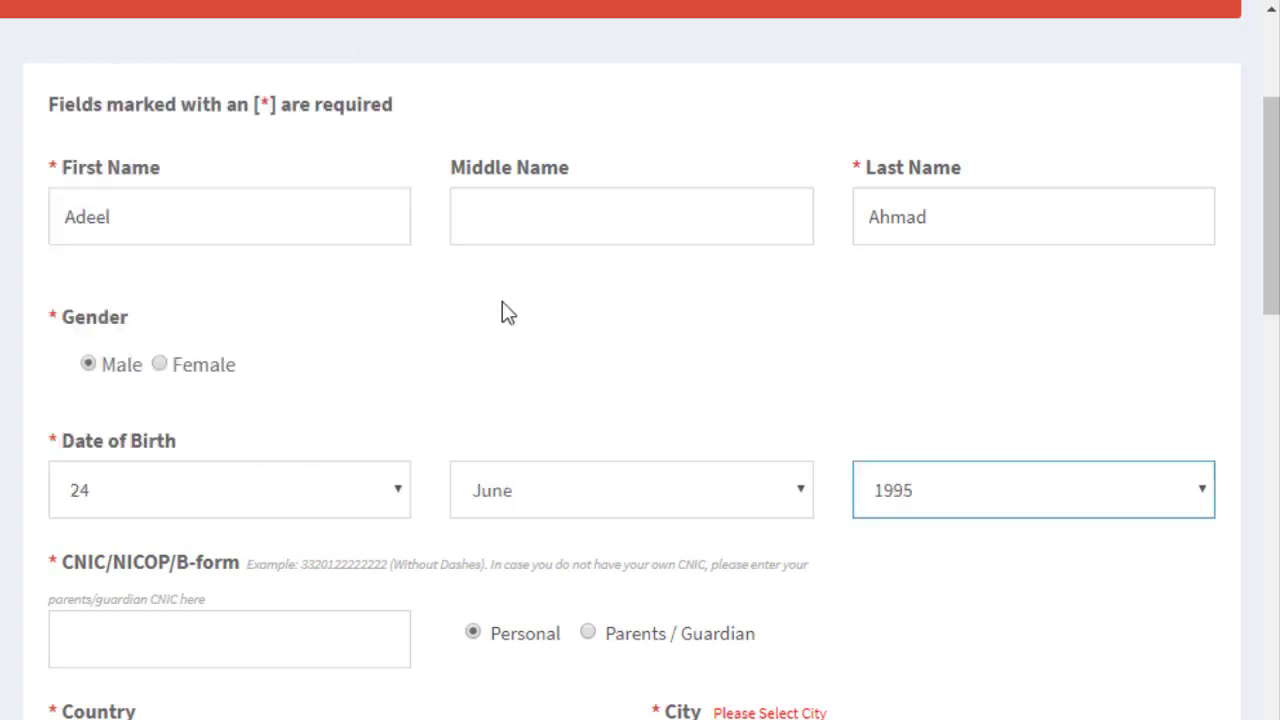
Step: Start typing the CNIC number into the CNIC field
scroll(502, 310, down, 1)
scroll(502, 312, down, 3)
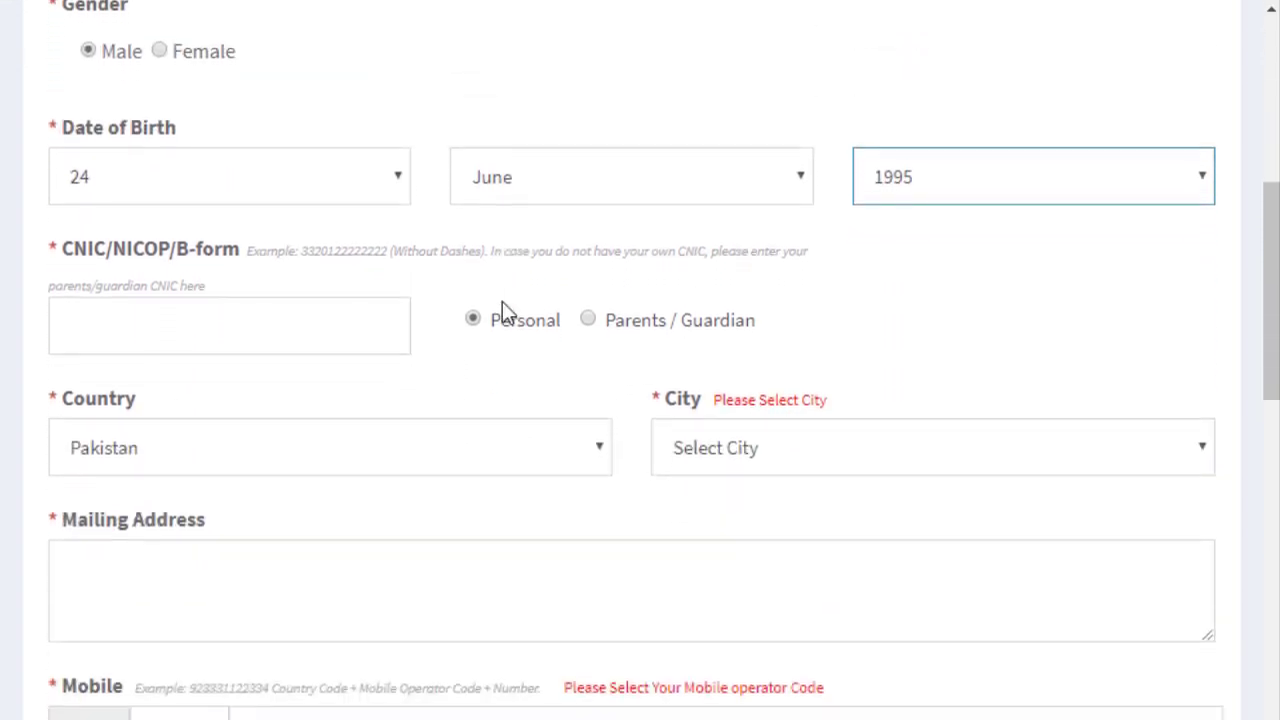
click(238, 328)
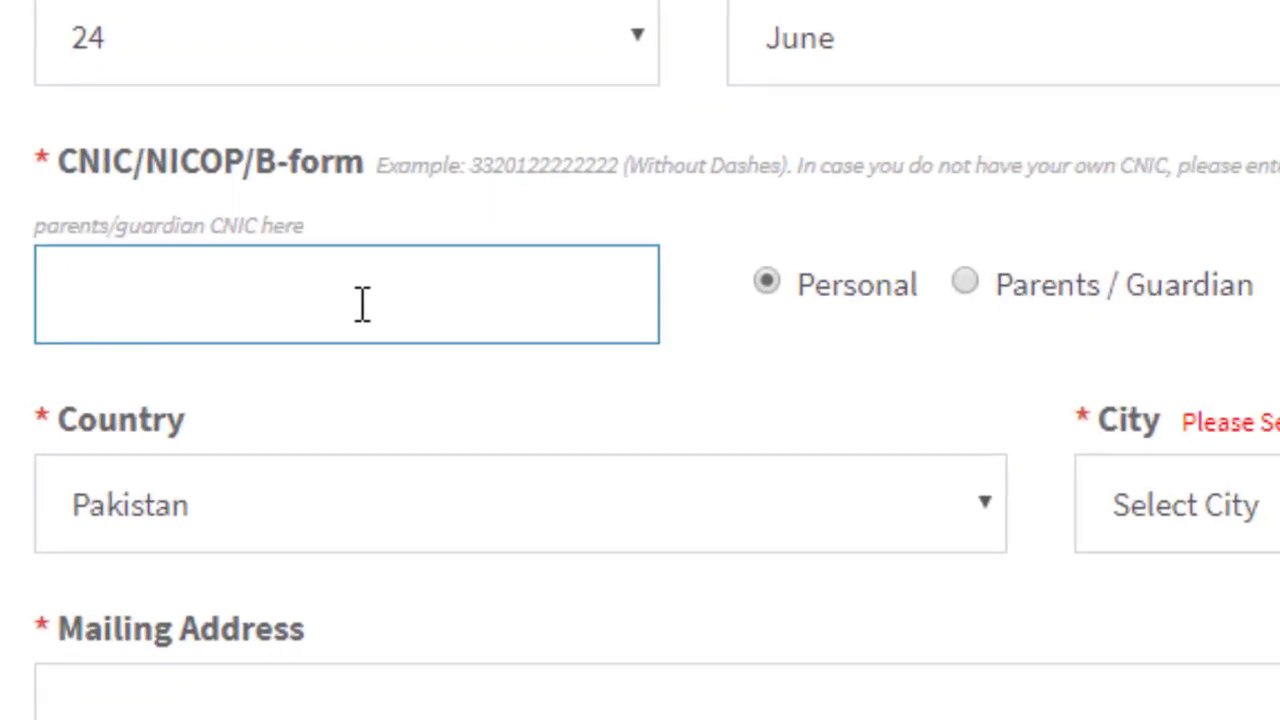
click(966, 284)
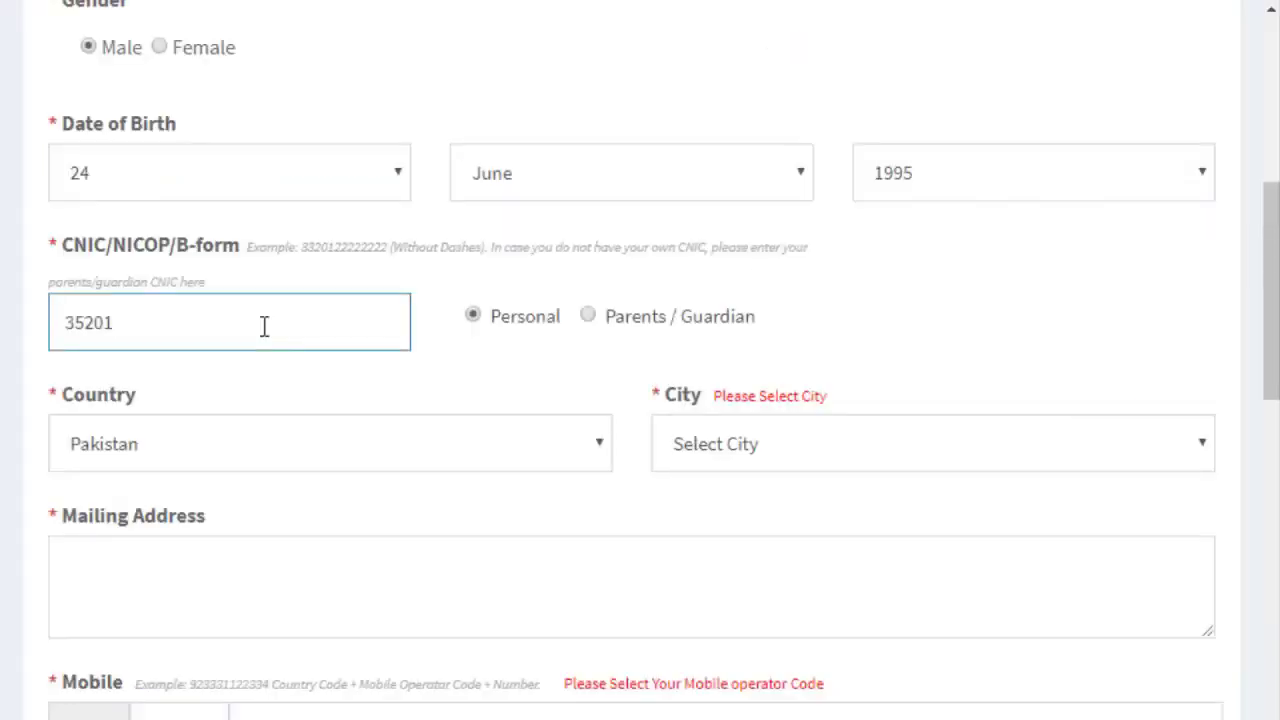
text(7)
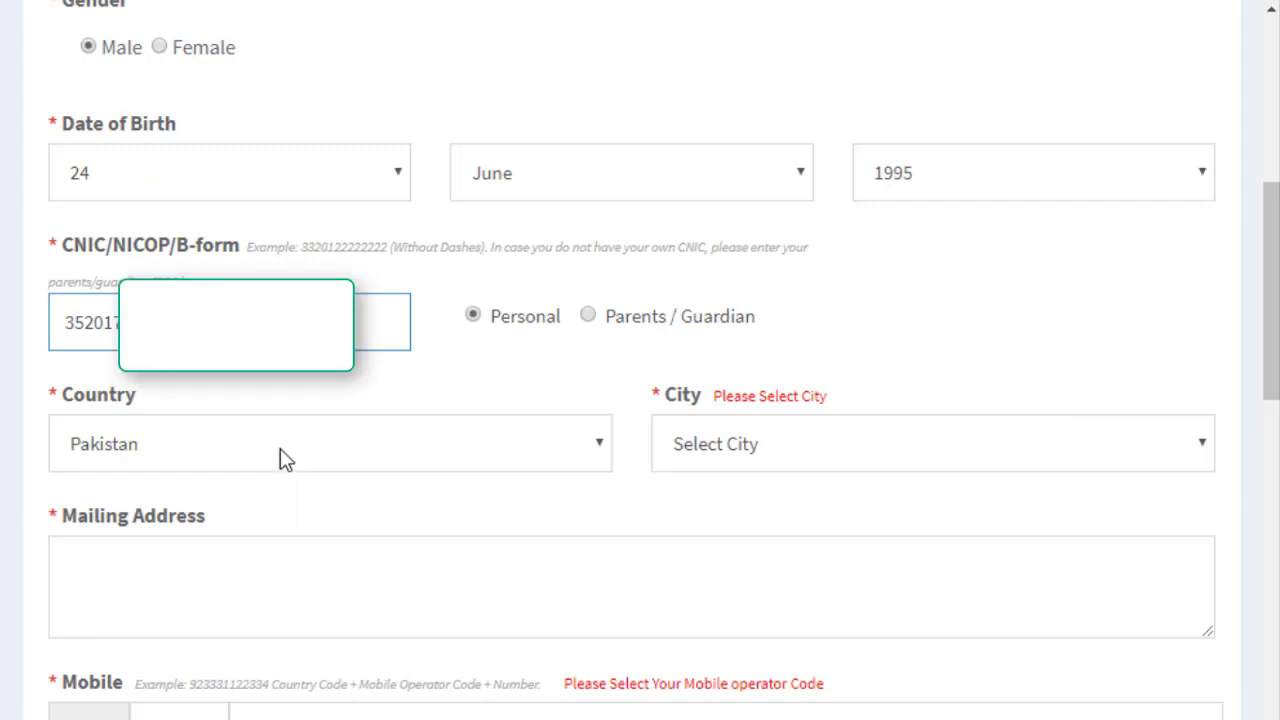
Step: Set the city to Lahore
click(766, 443)
key(l)
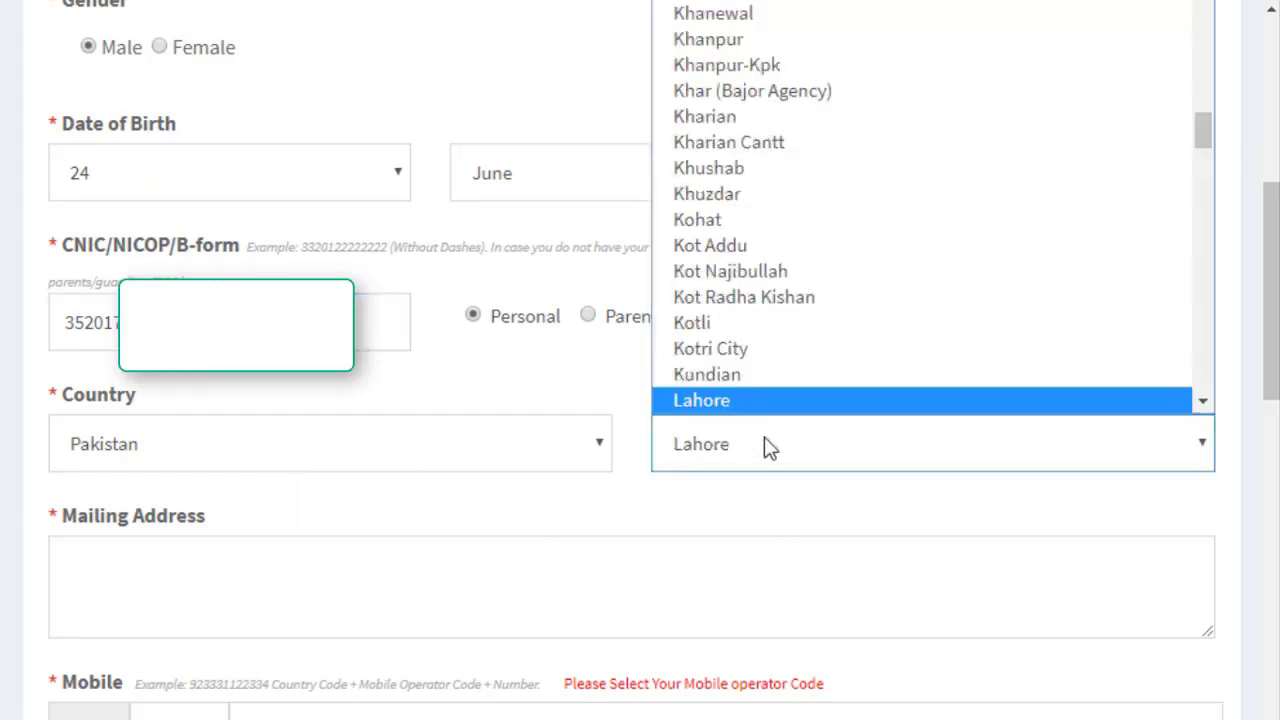
key(Return)
scroll(766, 446, down, 3)
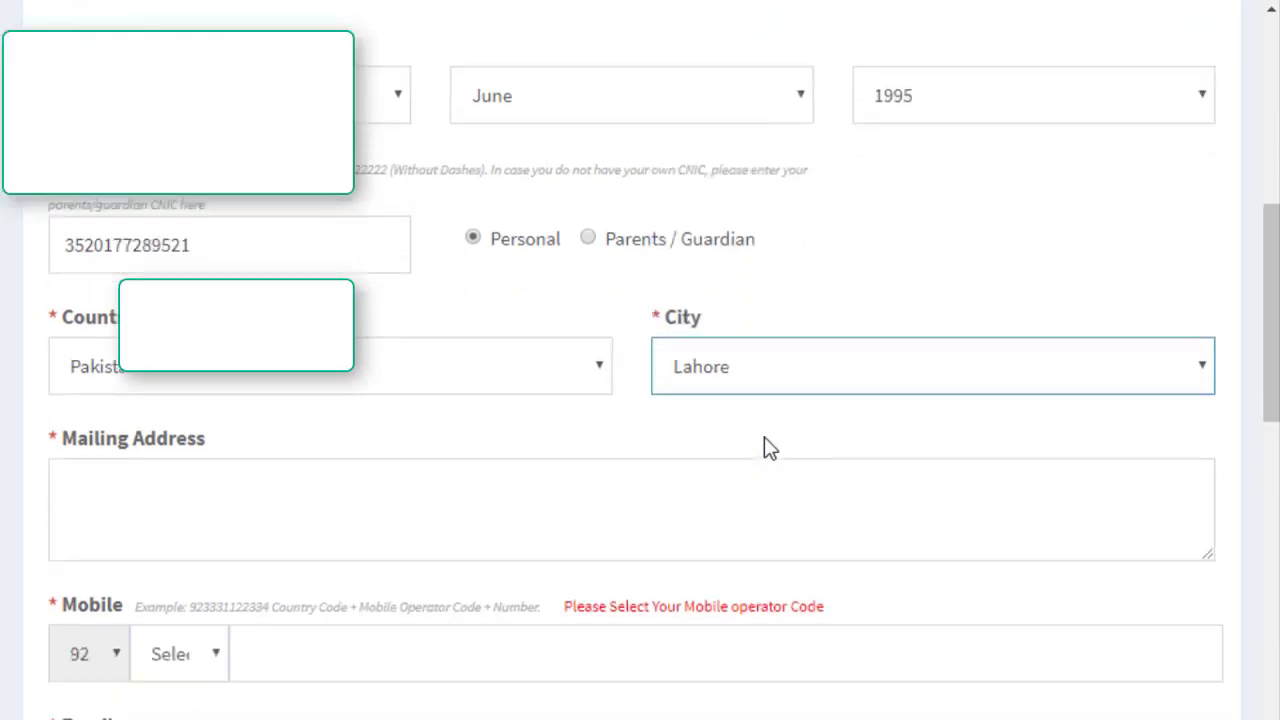
Step: Fill the mailing address from the saved suggestion and open the mobile operator code list
click(210, 272)
key(Down)
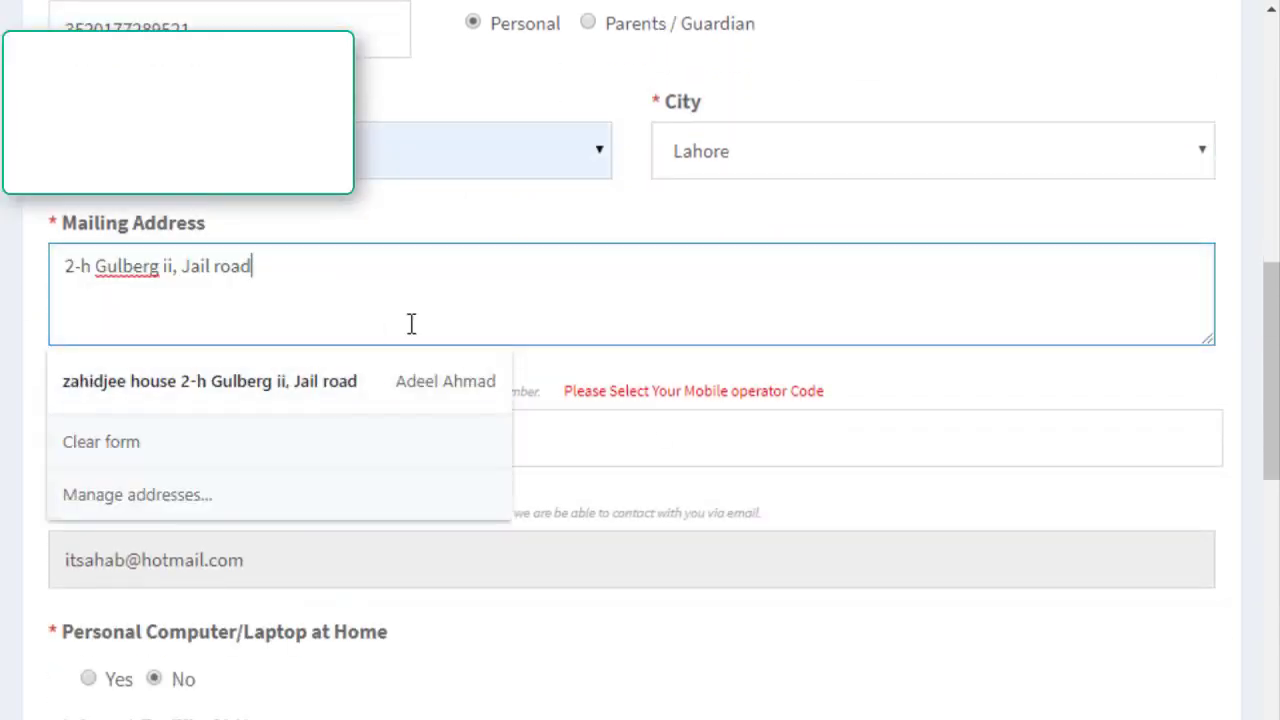
key(Return)
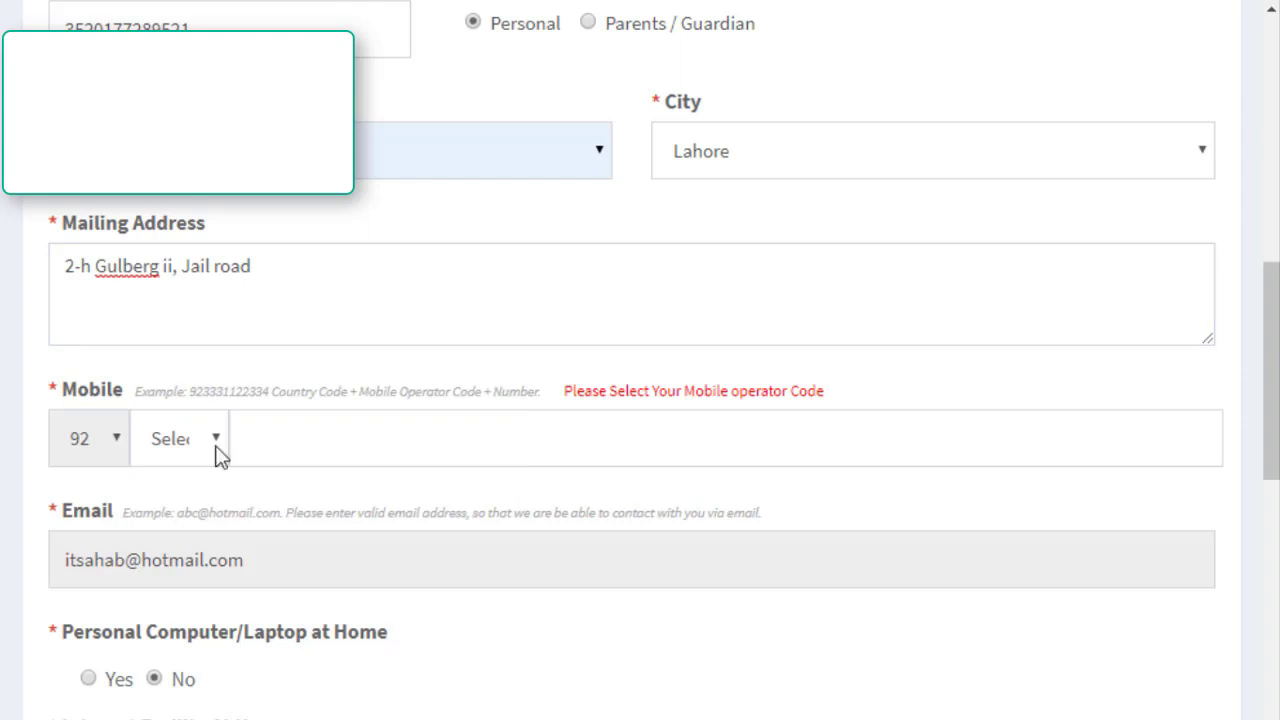
click(176, 446)
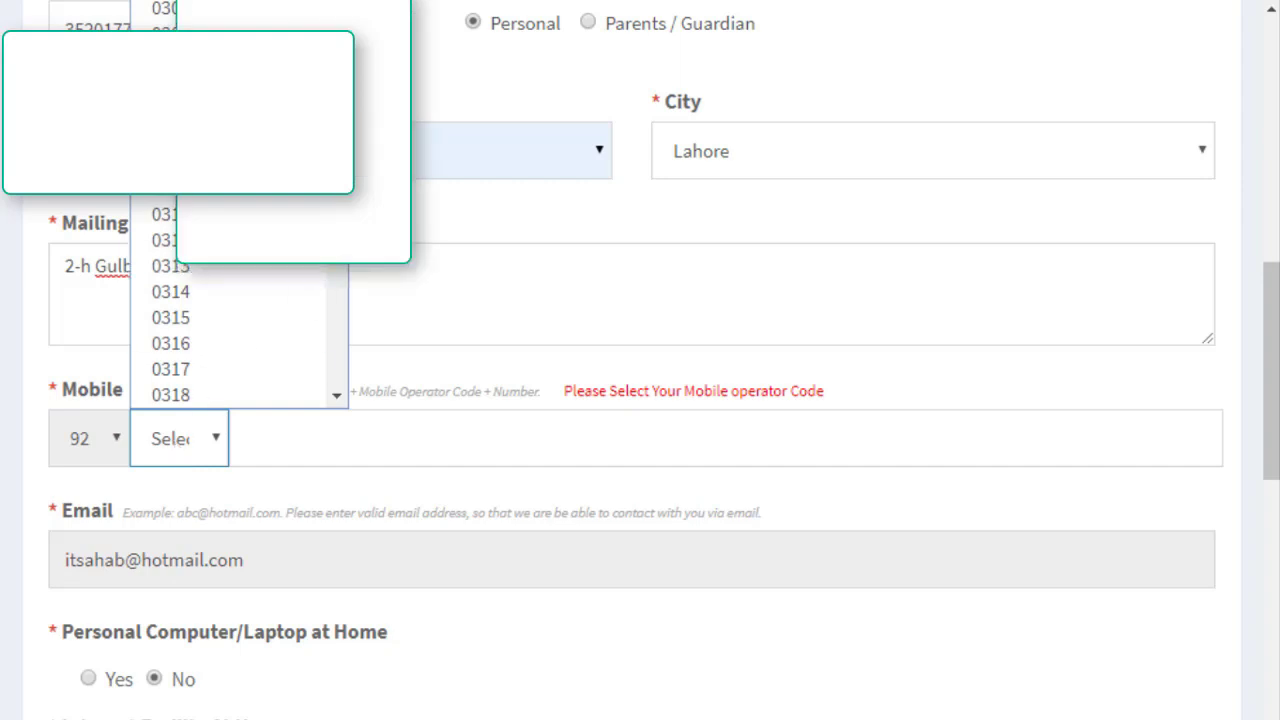
scroll(27, 450, down, 5)
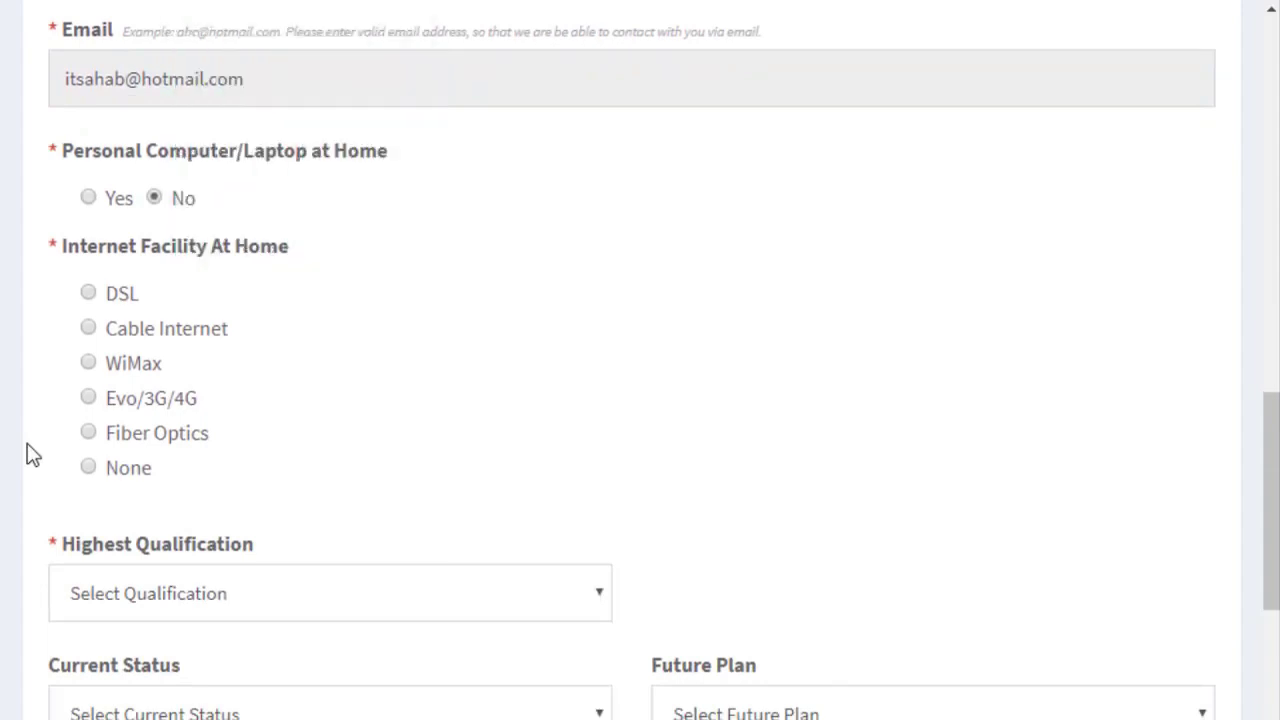
Step: Answer Yes to a home computer, choose Cable Internet, and set qualification to Masters in commerce
click(90, 205)
click(89, 333)
scroll(640, 360, down, 4)
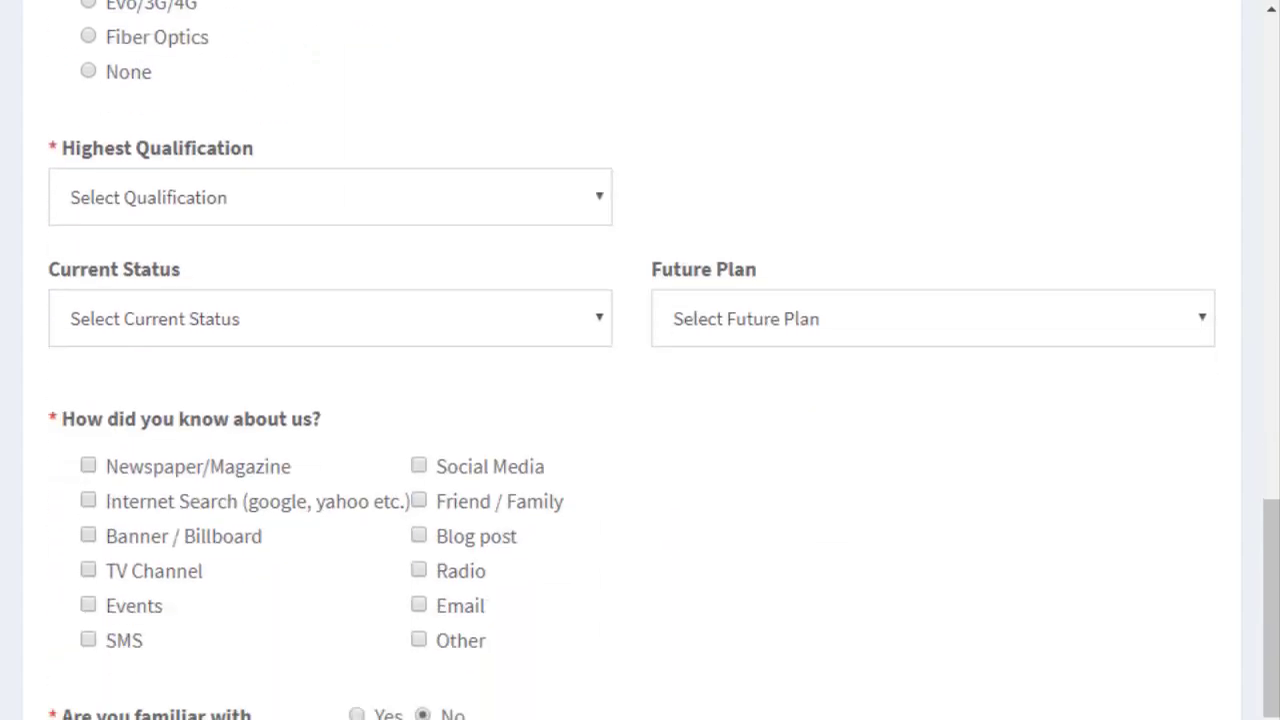
click(390, 205)
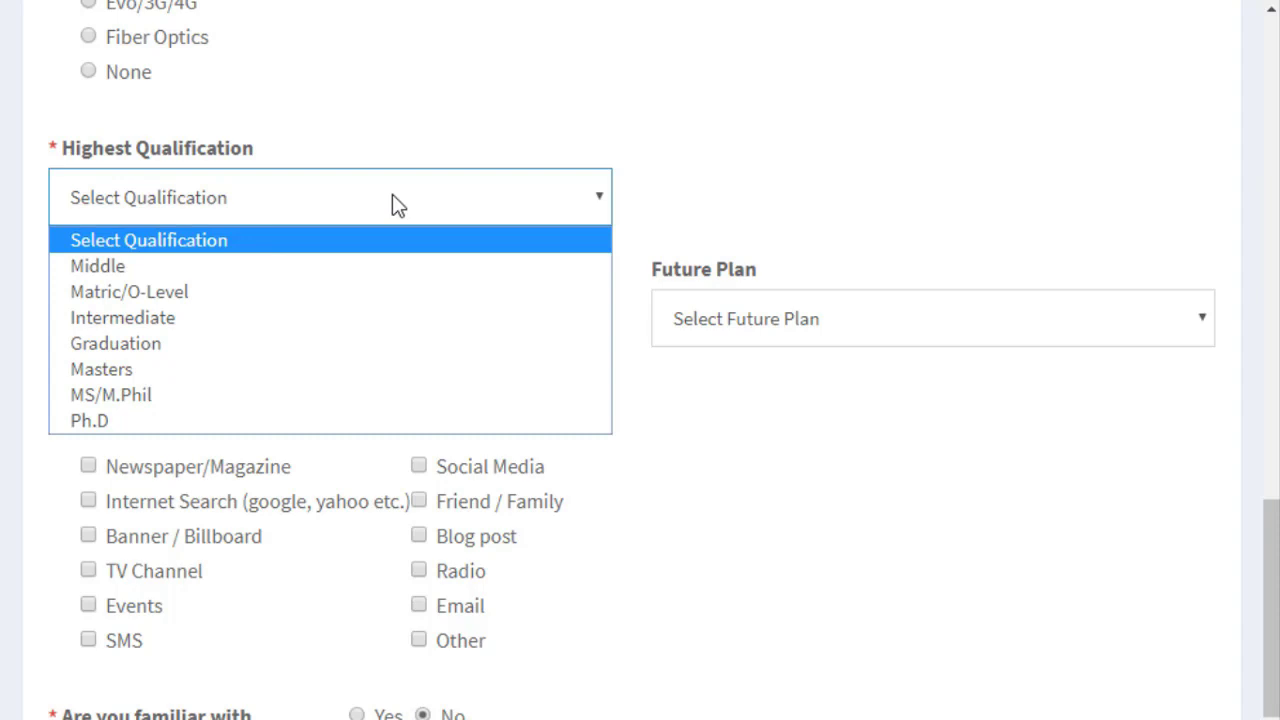
click(268, 369)
click(751, 198)
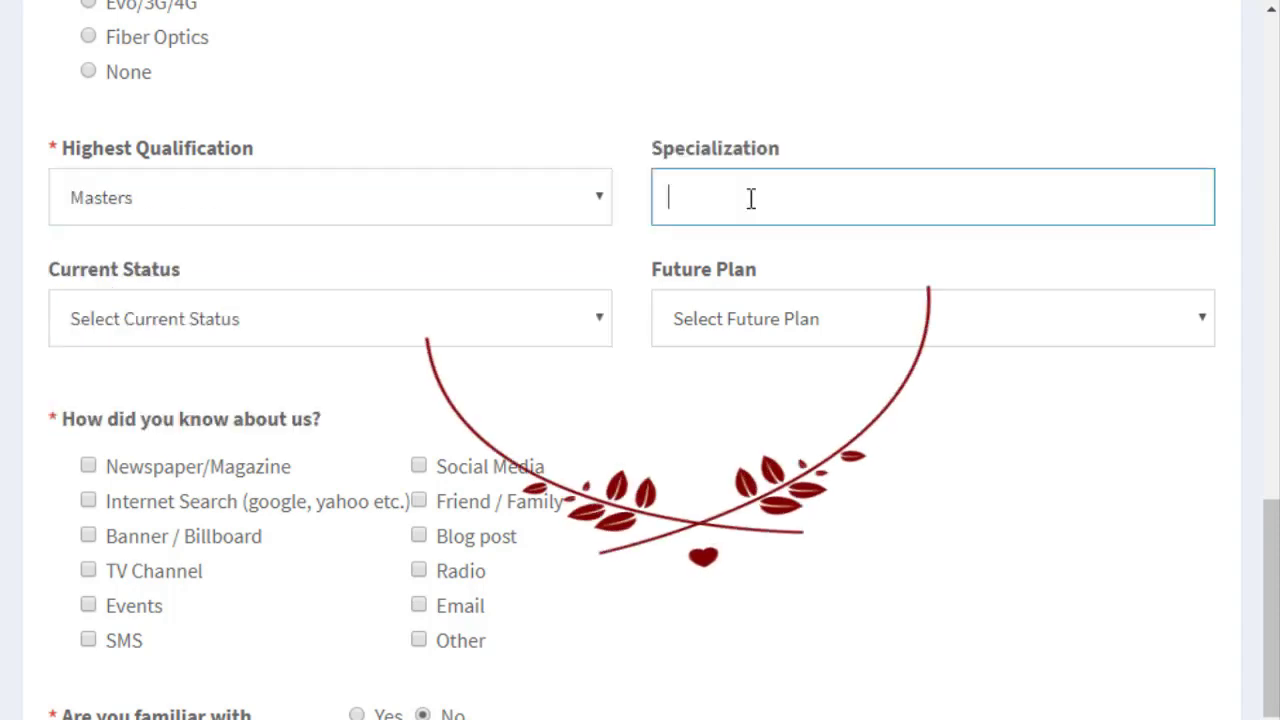
text(co)
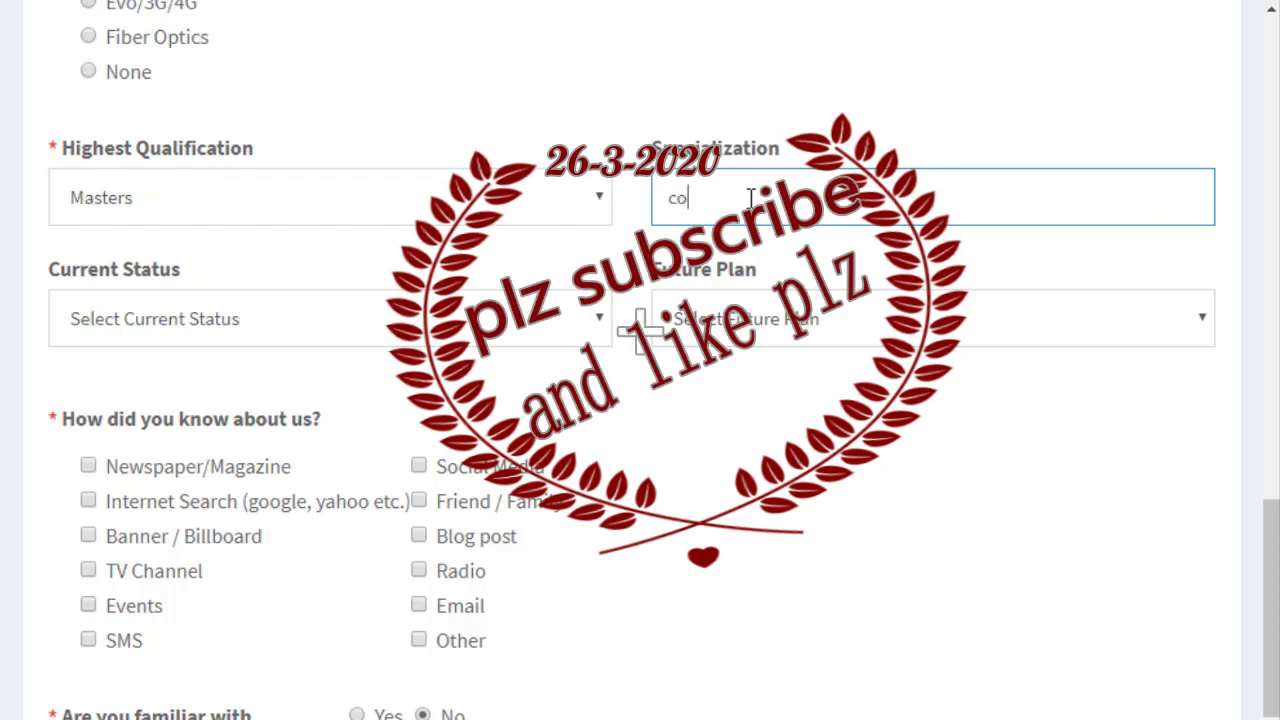
text(mmerce)
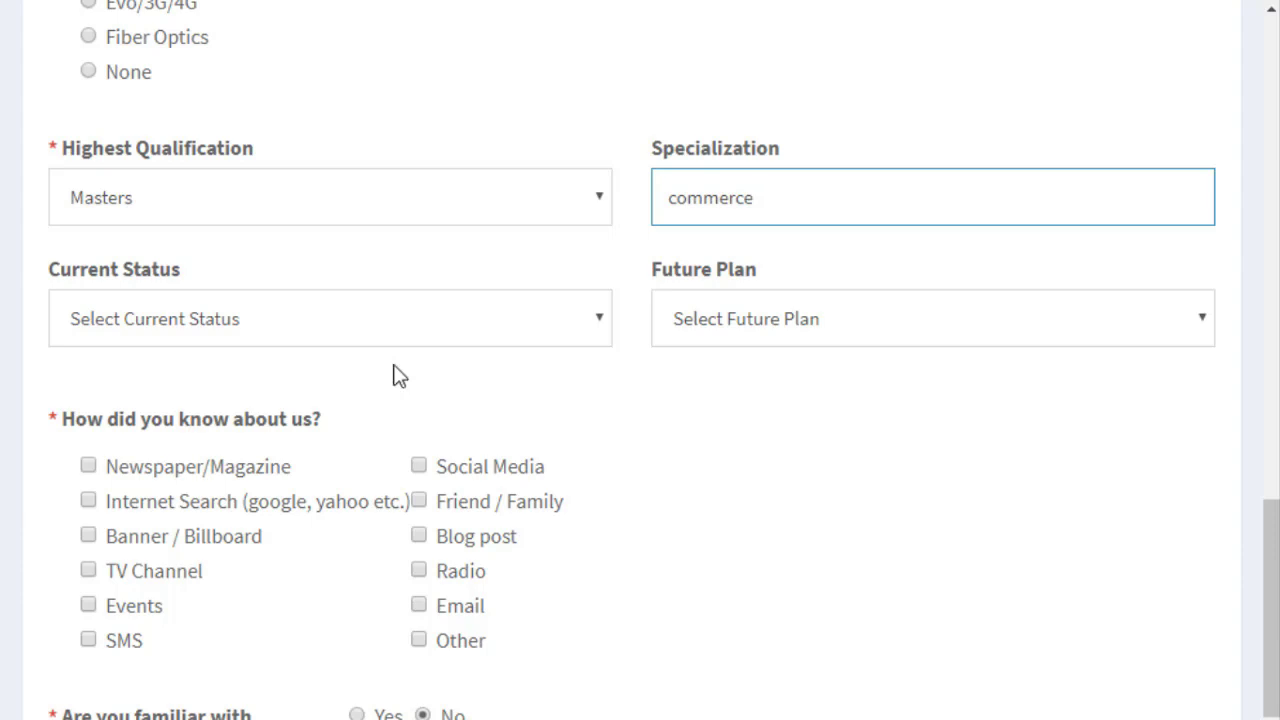
Step: Set status Student, future plan Freelancing, source Social Media, familiarity No, and submit the profile
click(357, 330)
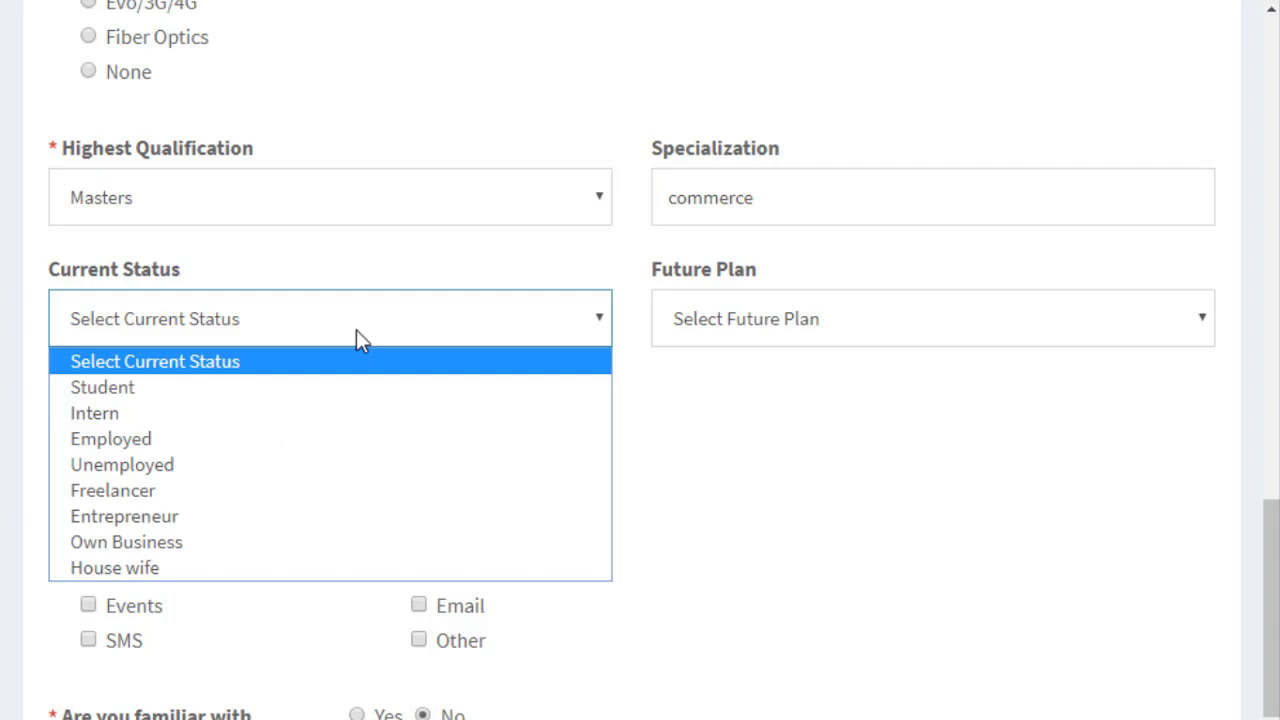
click(228, 400)
click(797, 330)
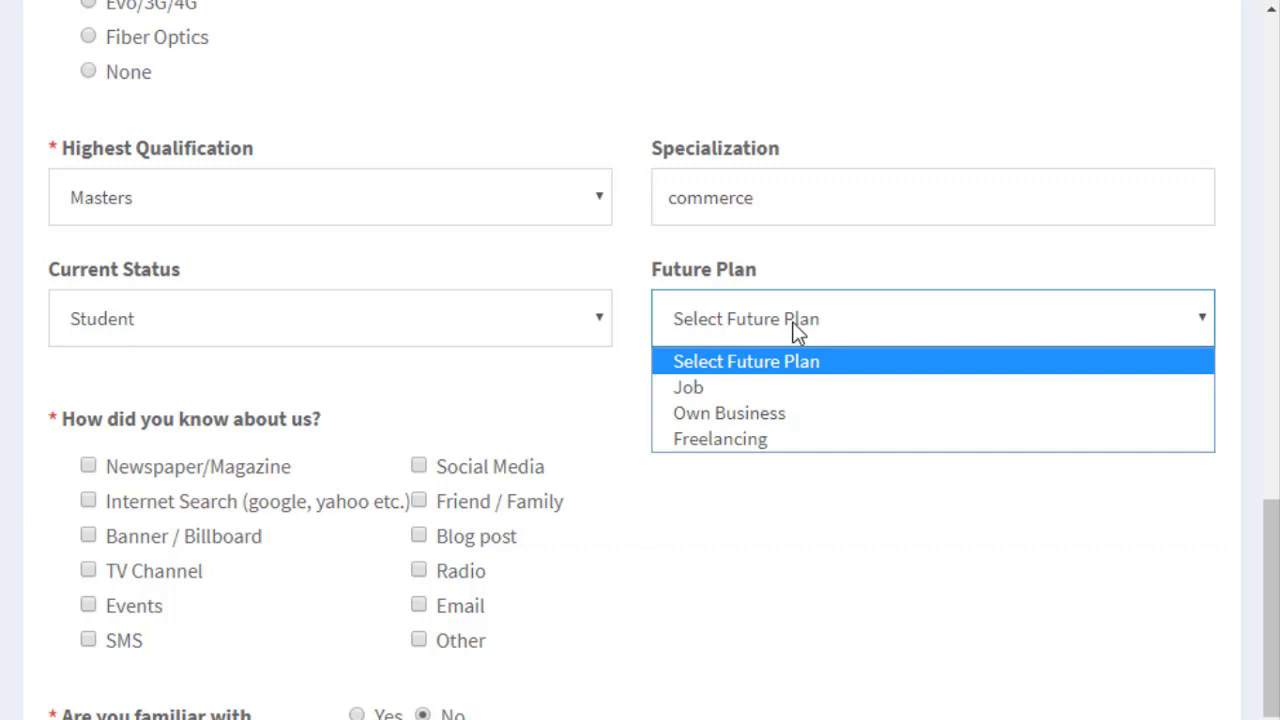
click(720, 439)
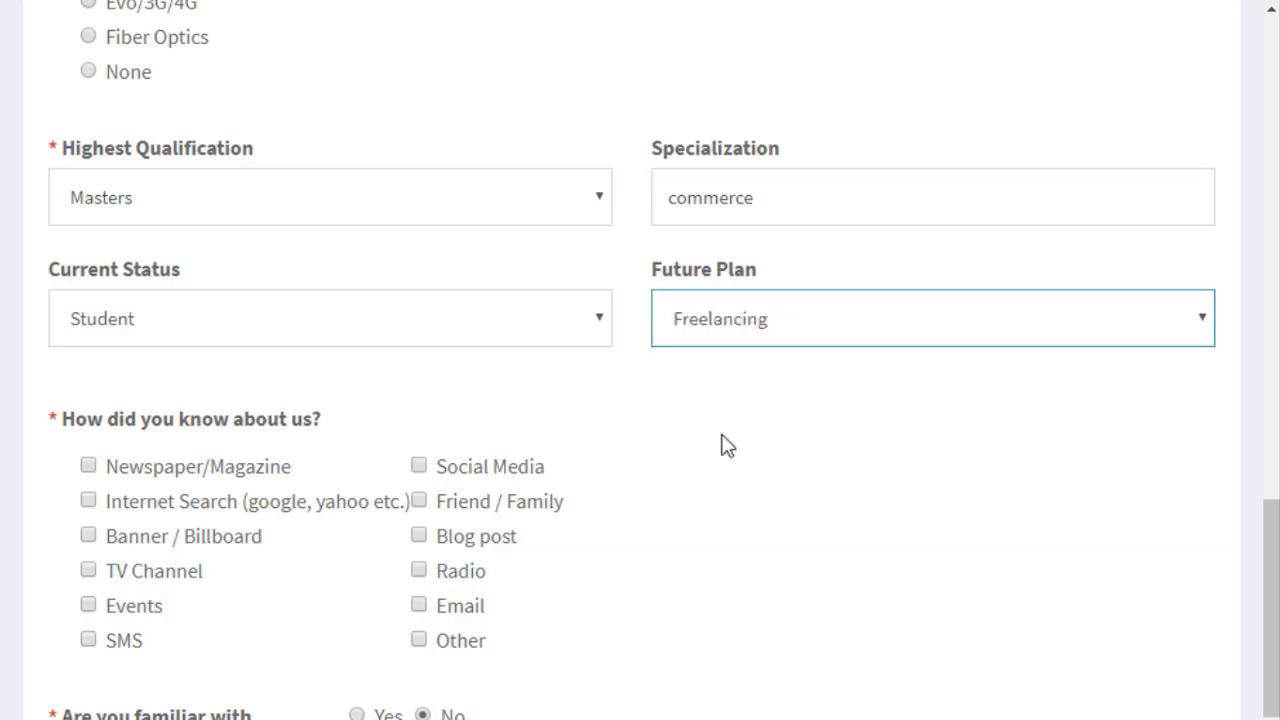
scroll(726, 446, down, 2)
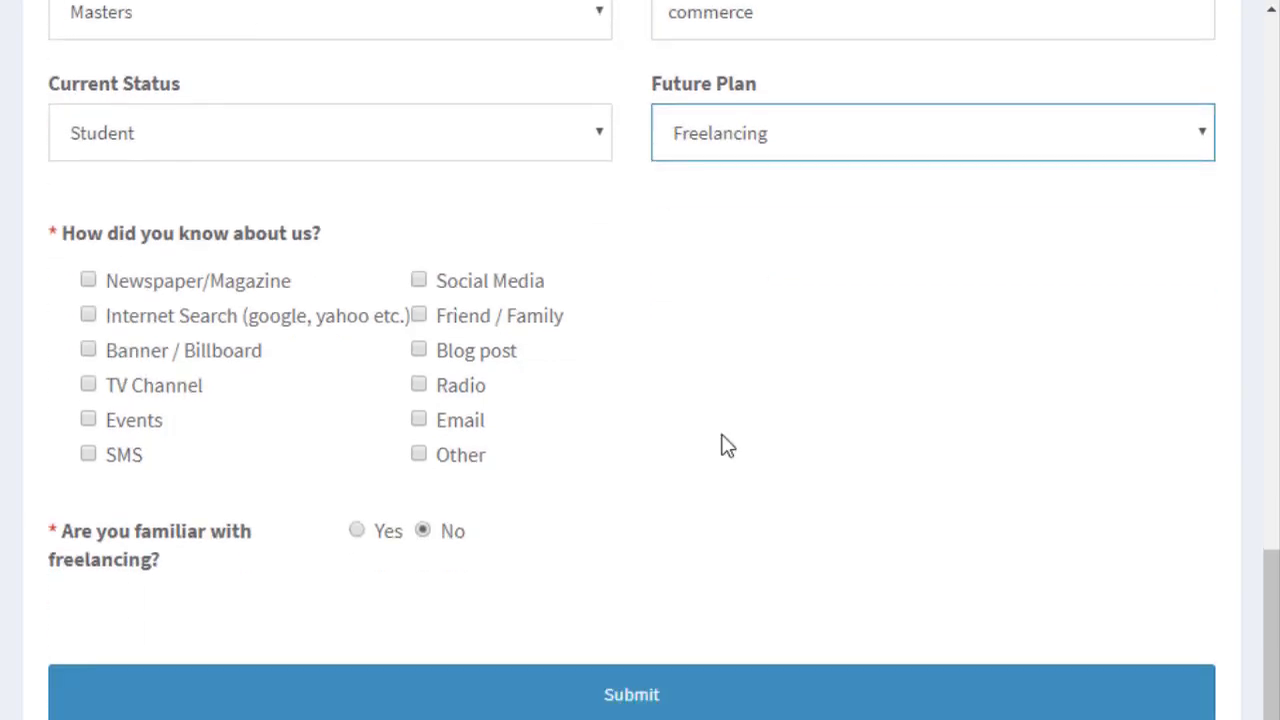
click(419, 279)
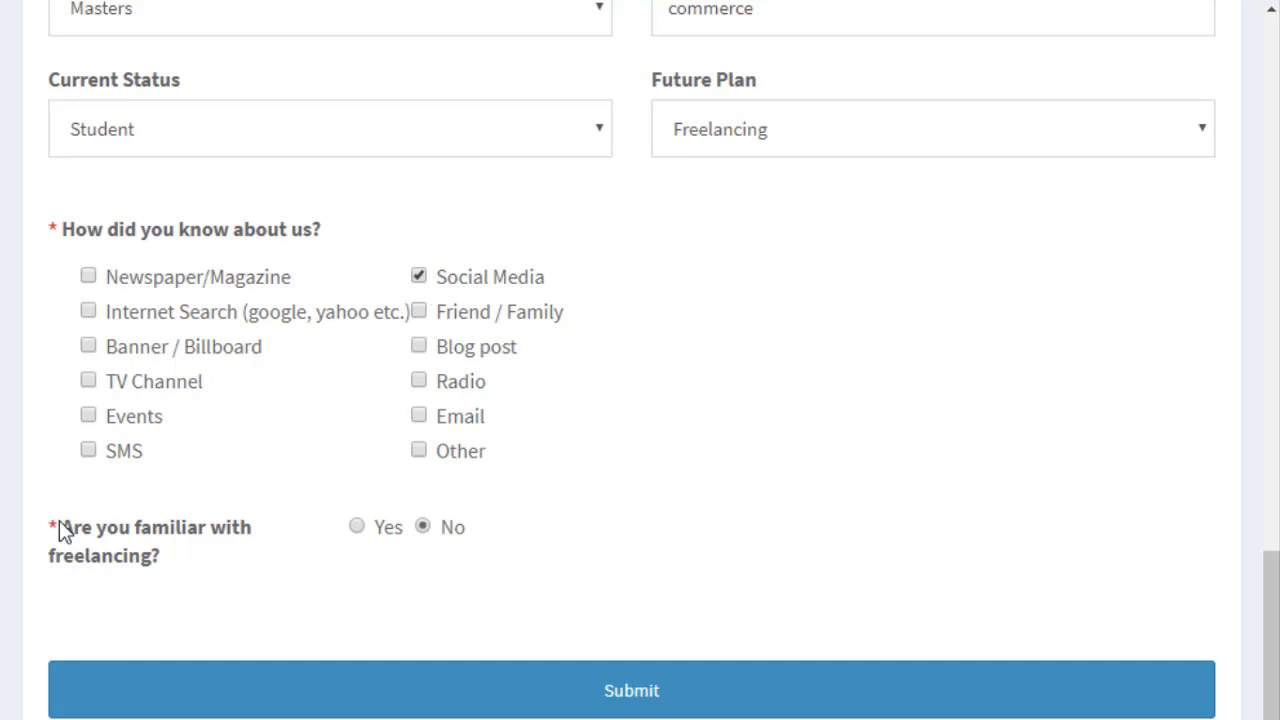
click(357, 526)
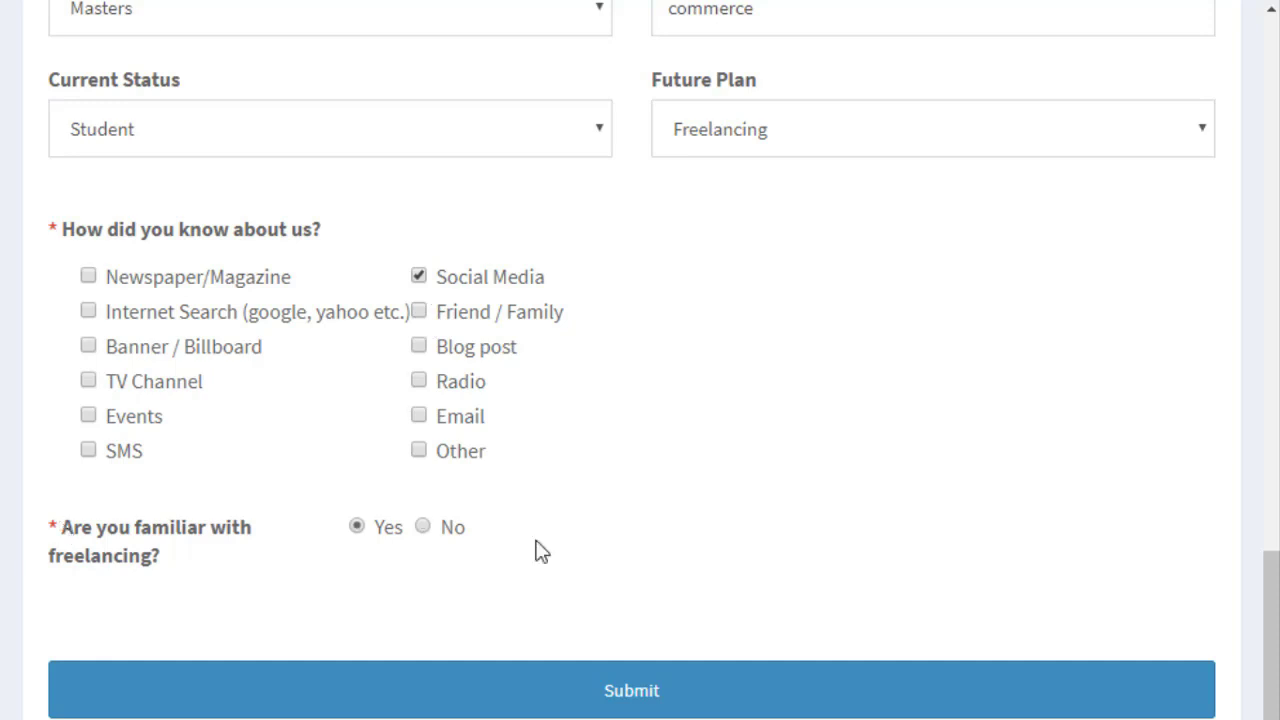
click(423, 528)
click(629, 702)
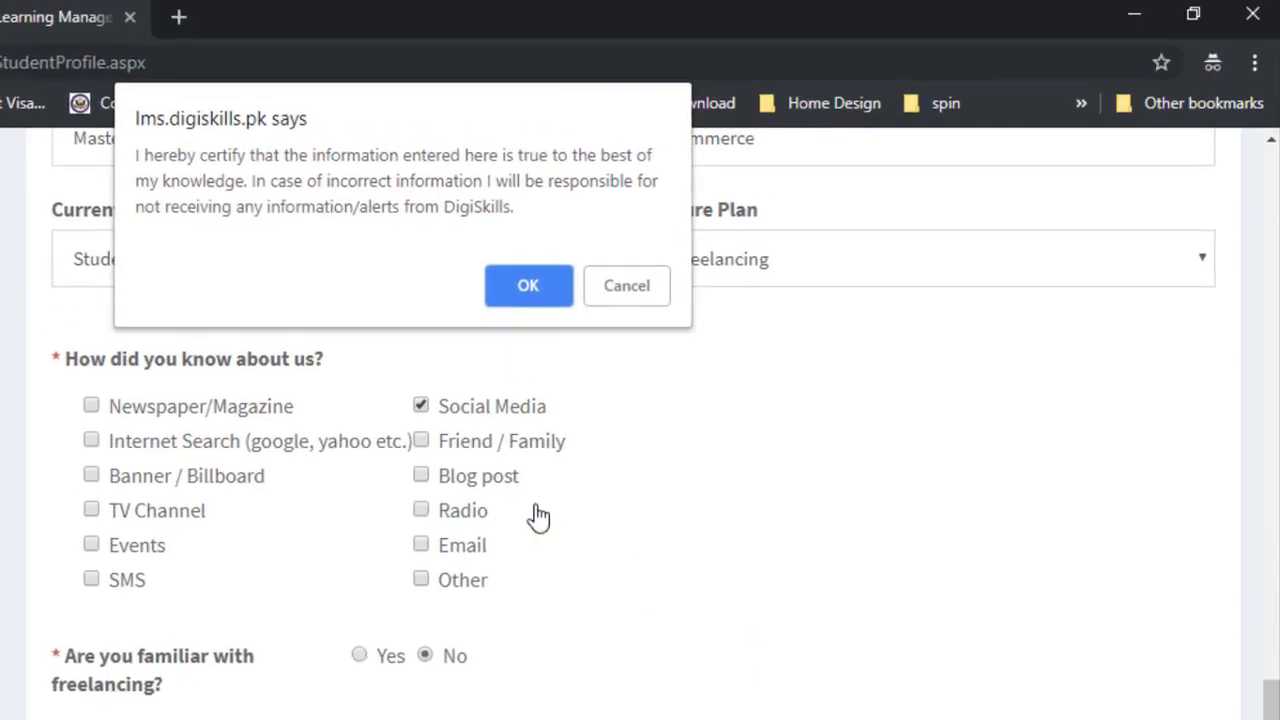
Step: Confirm the accuracy certification with OK, then return to the LMS Home page
click(529, 290)
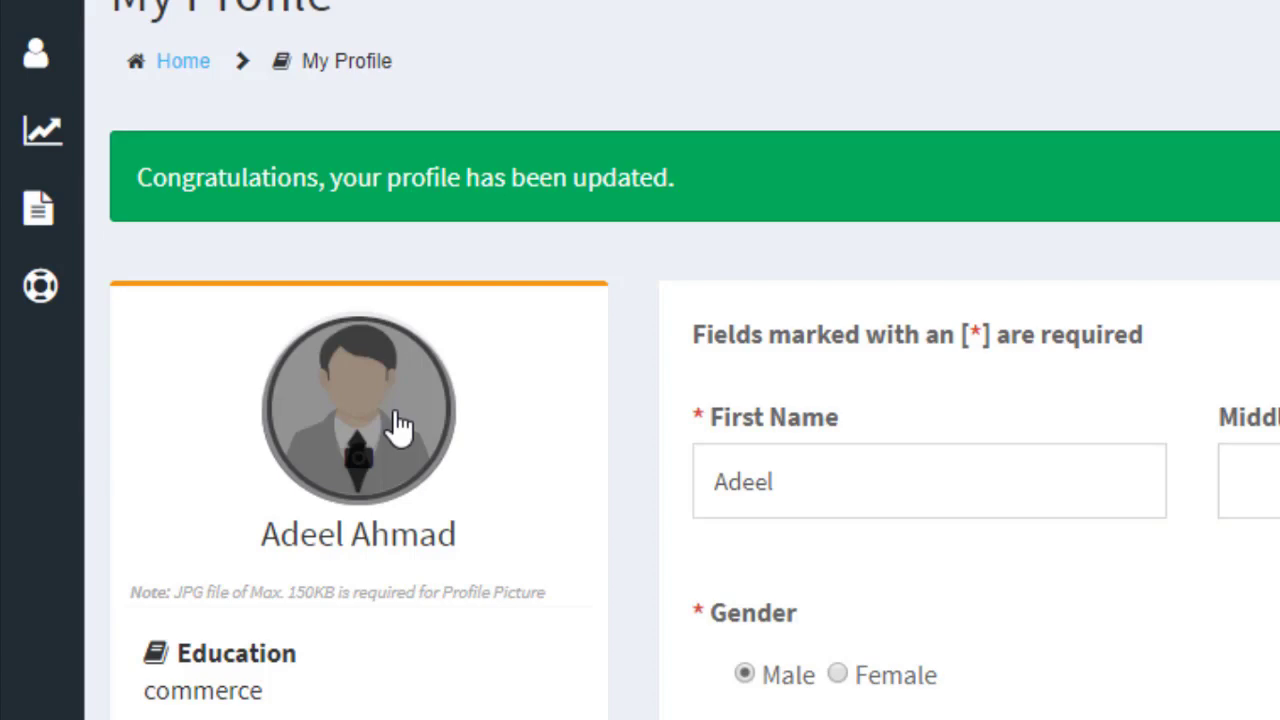
click(184, 62)
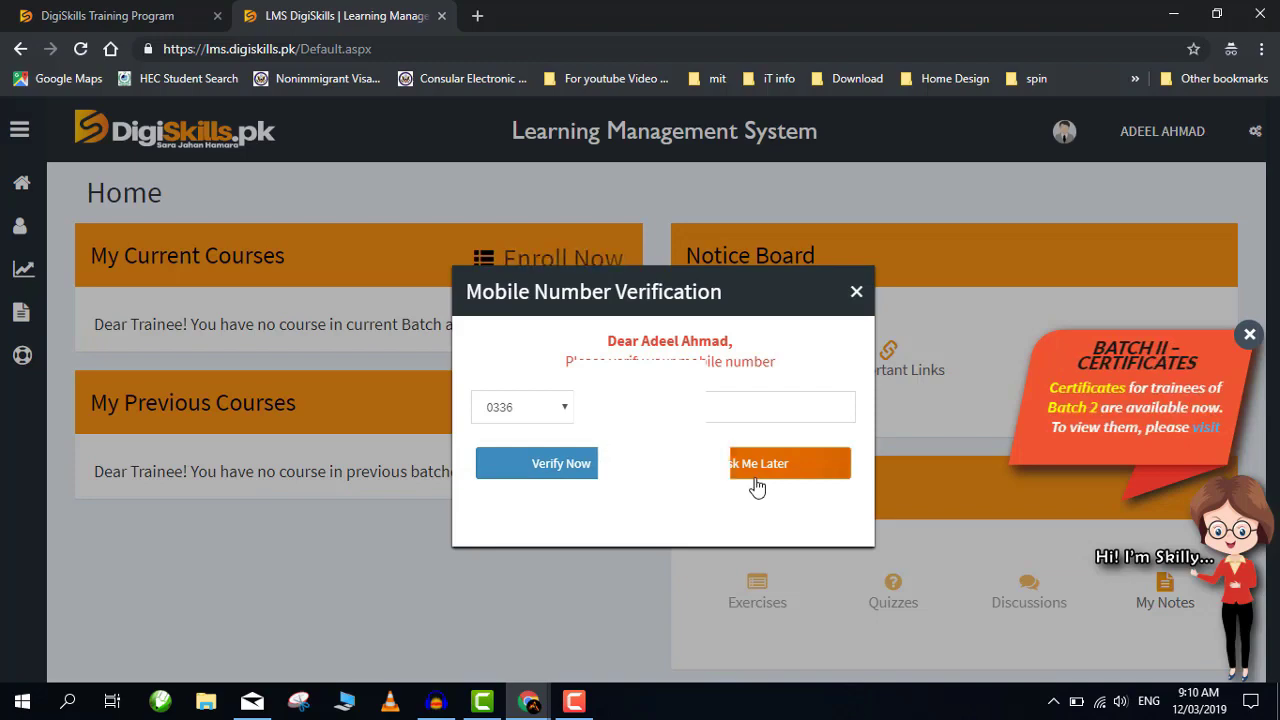
Step: Request the SMS code, enter the received verification code, verify it, and close the success message
click(562, 464)
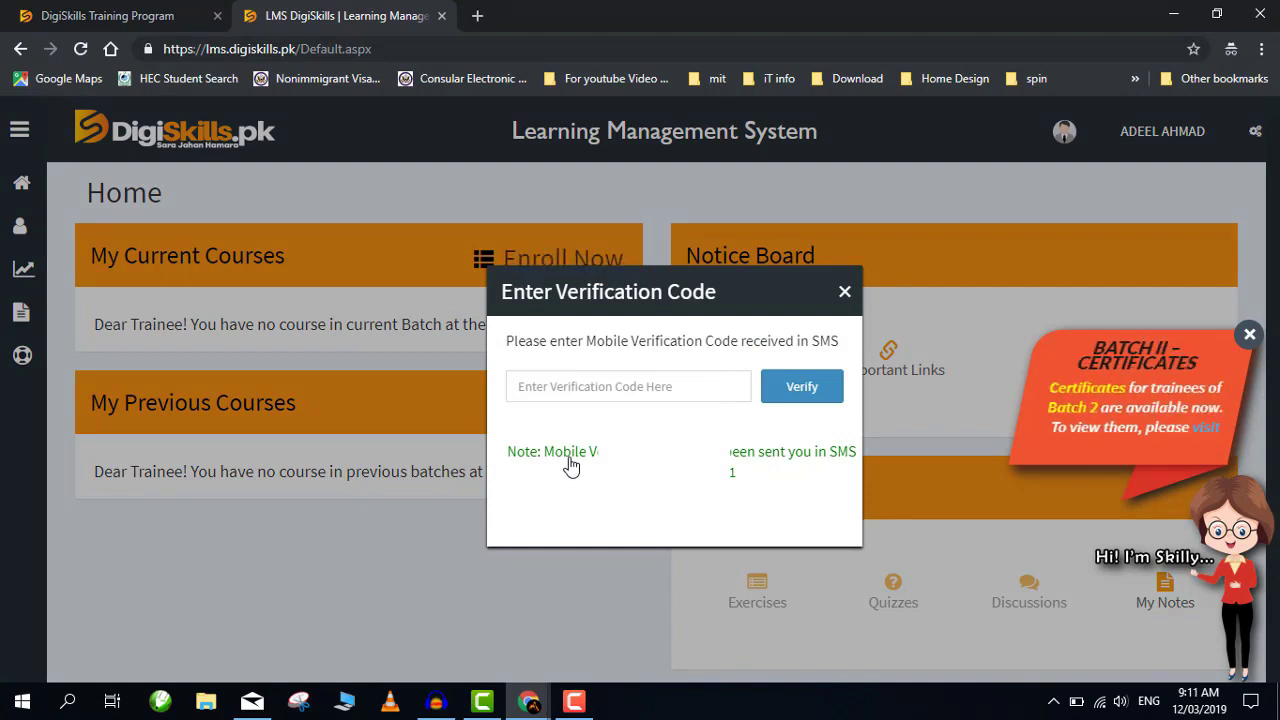
click(589, 386)
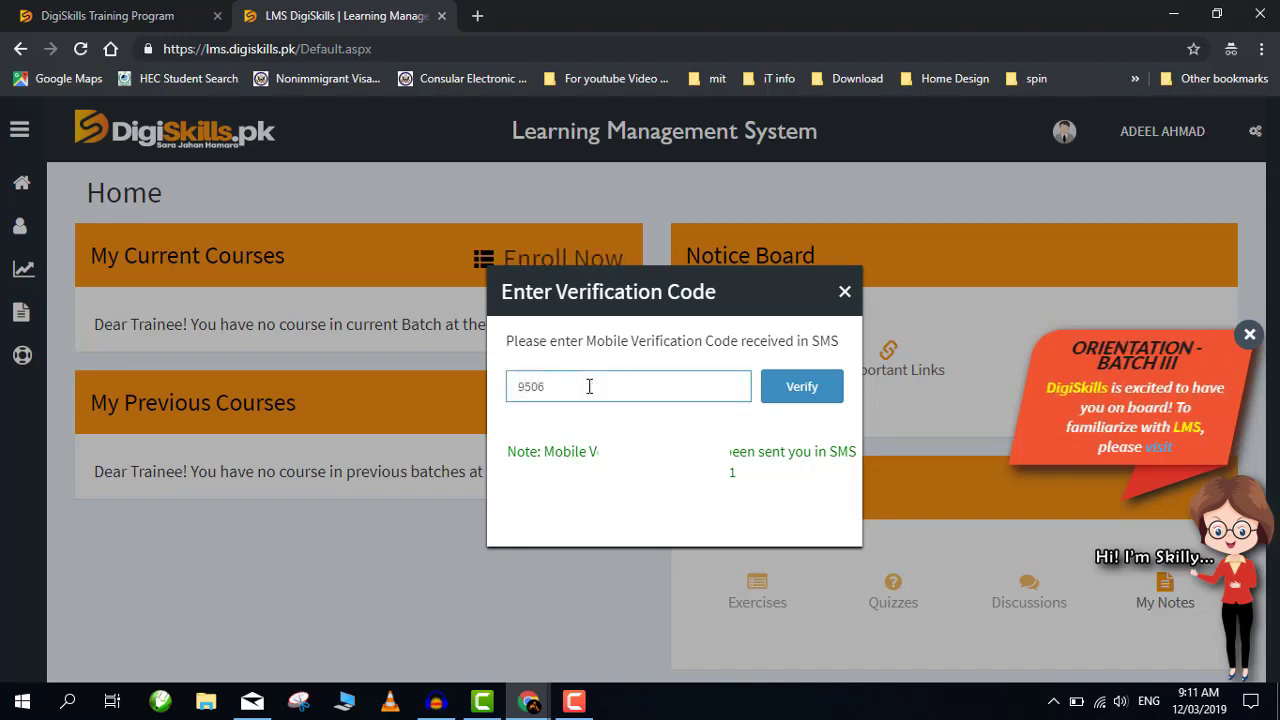
click(786, 388)
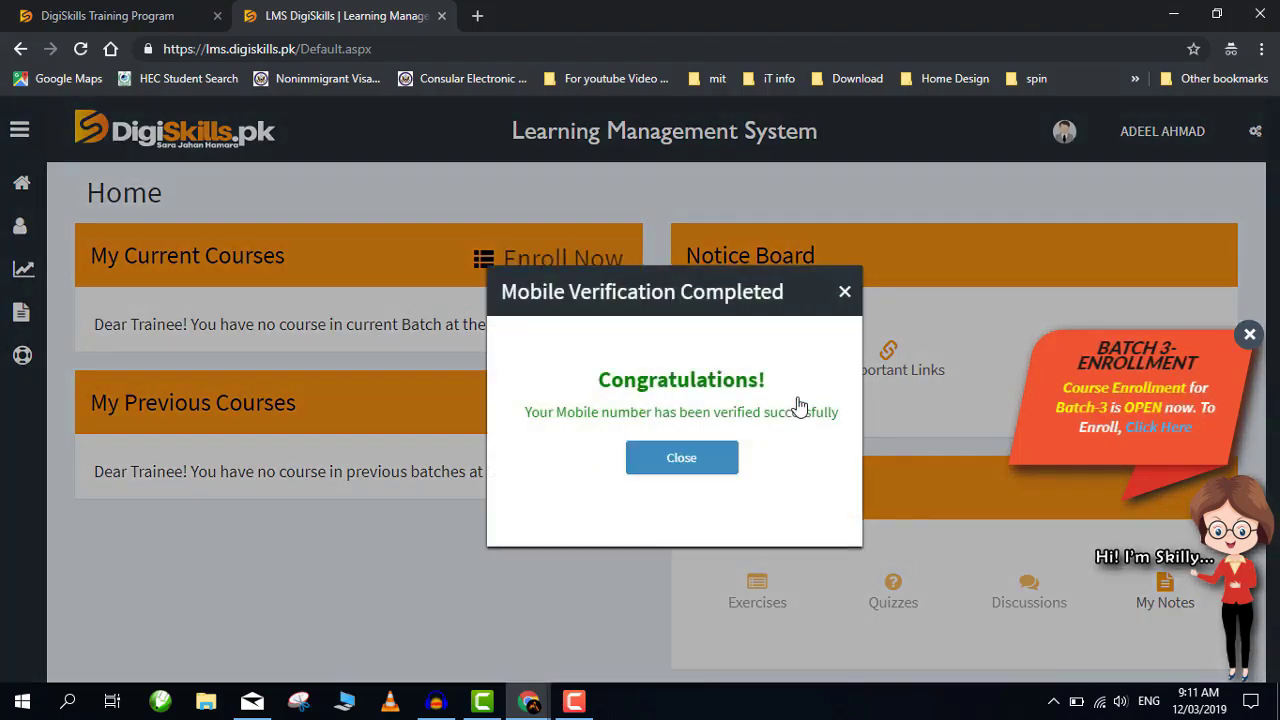
click(685, 460)
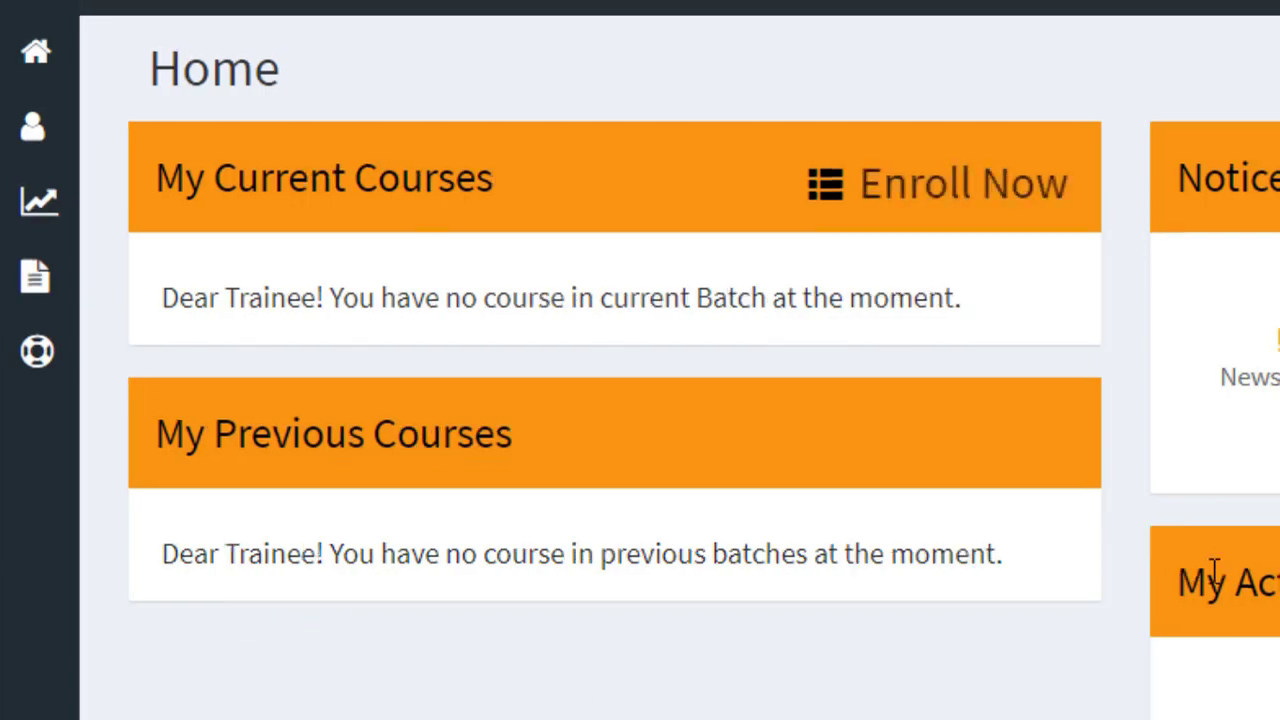
Step: Open Progress Timeline under Trainee Services, which shows no course in the current batch
scroll(855, 508, down, 4)
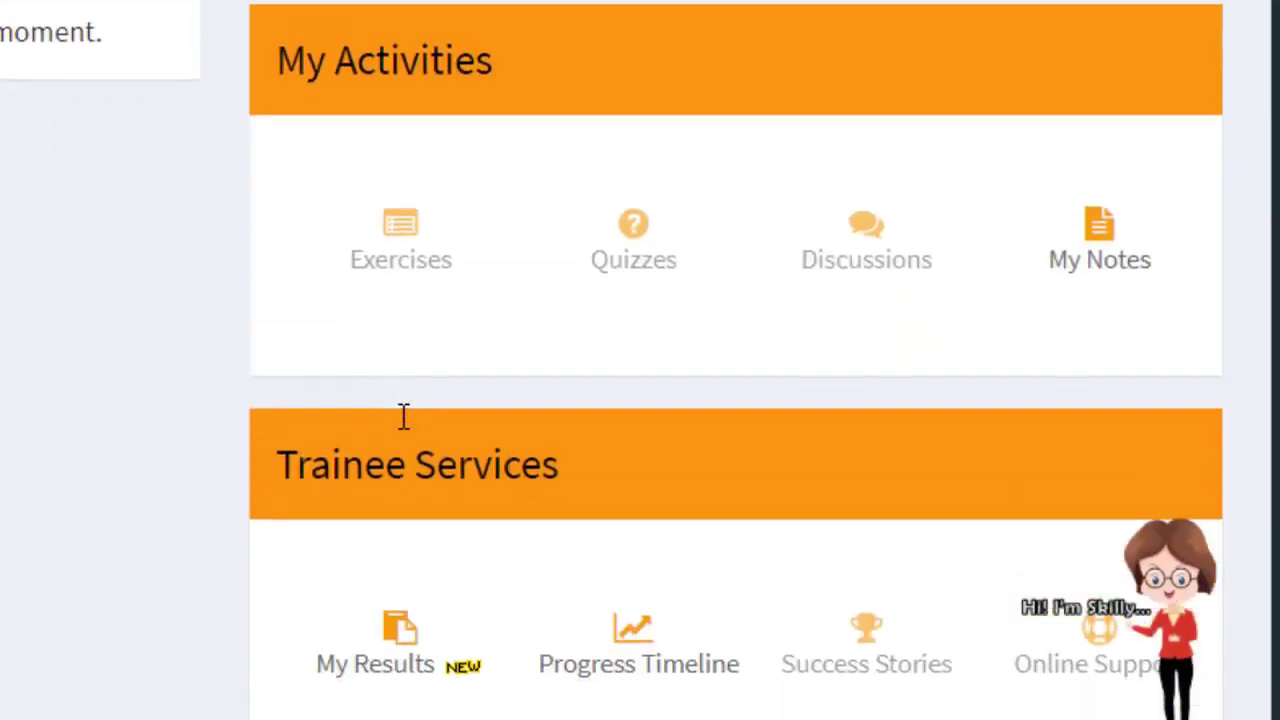
mouse_move(390, 294)
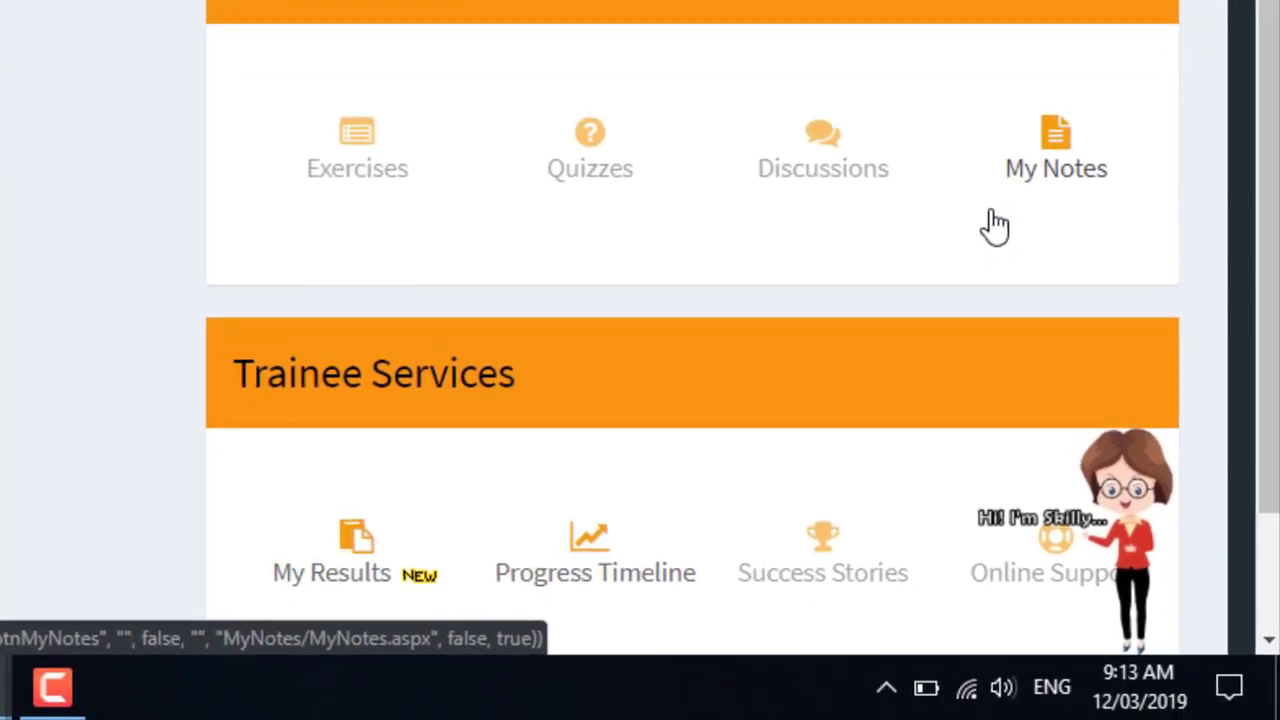
scroll(1038, 316, down, 2)
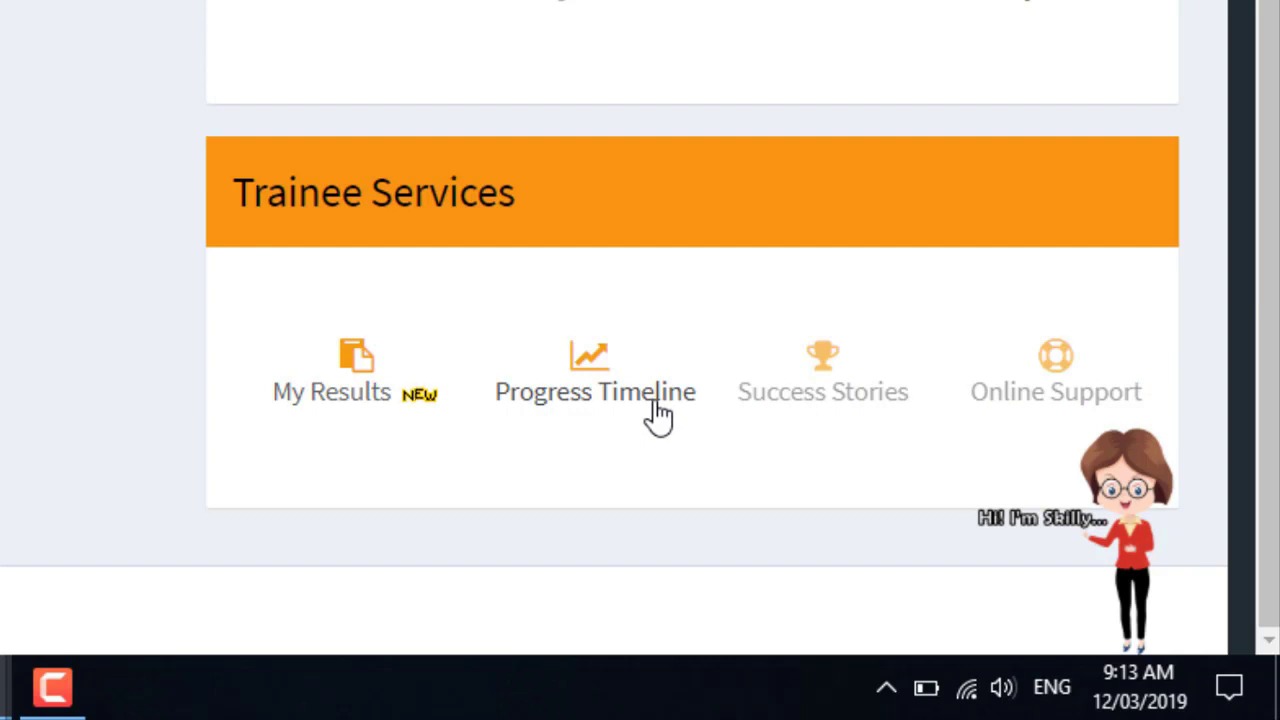
click(658, 413)
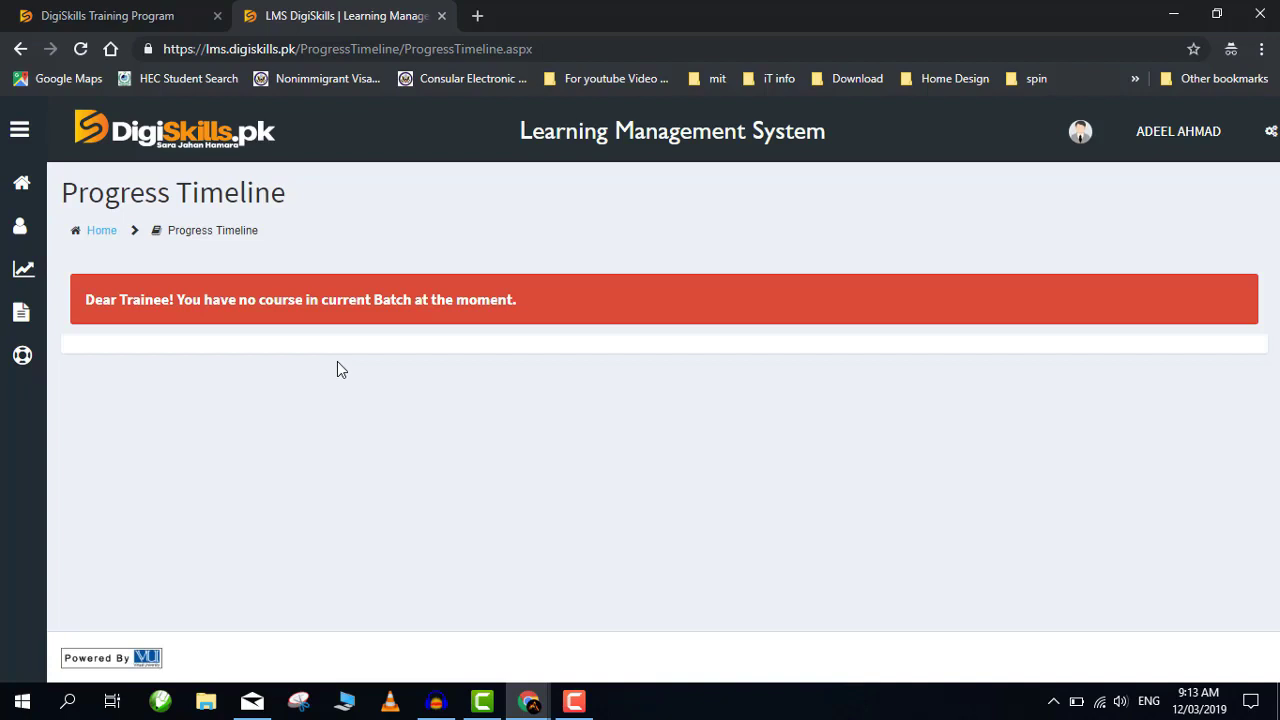
Step: Return to Home and open Course Enrollment via Enroll Now in My Current Courses
click(101, 232)
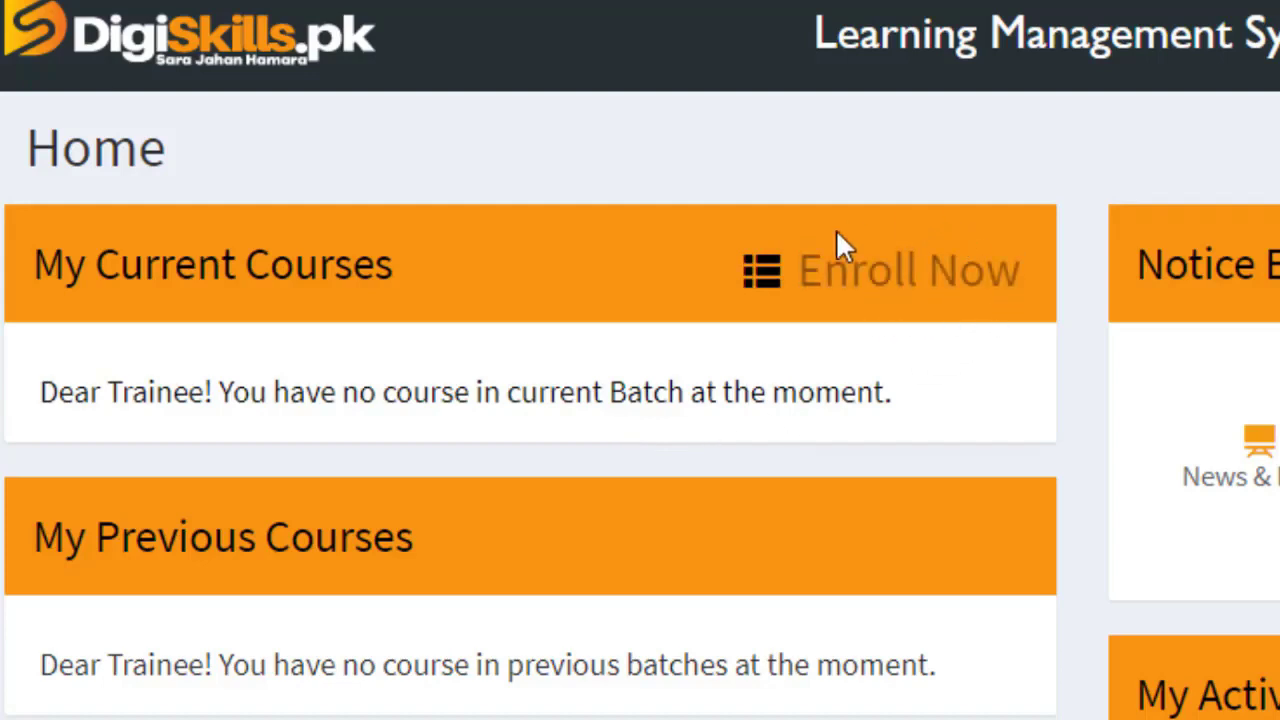
click(925, 293)
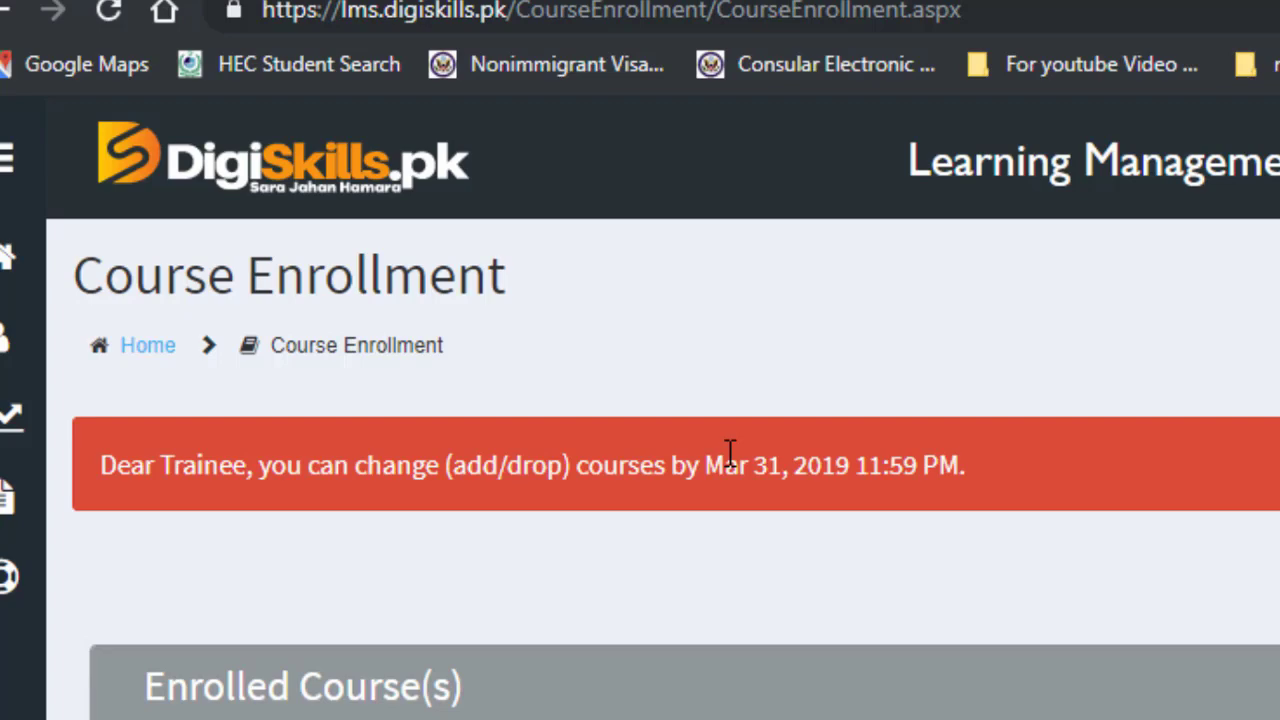
Step: Tick FRL101 Freelancing and GRD101 Graphic Design in the Remaining Course(s) list
scroll(730, 452, down, 5)
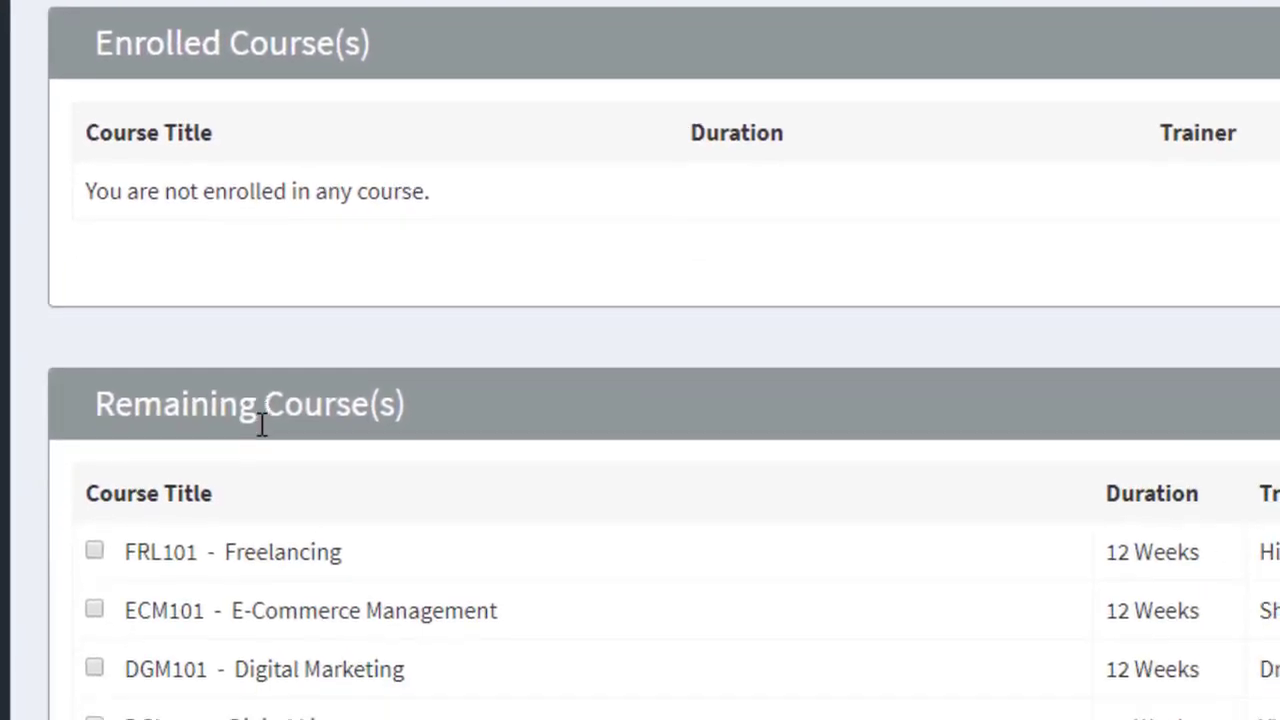
scroll(262, 422, down, 3)
scroll(262, 422, down, 3)
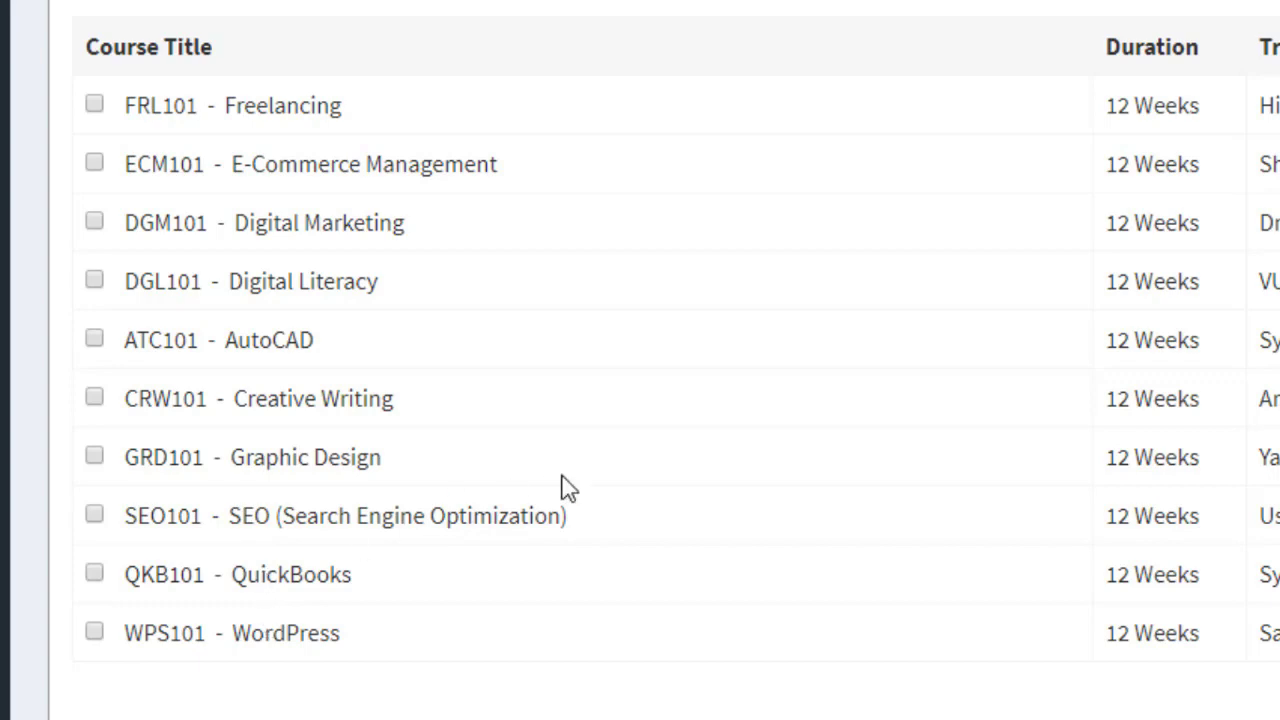
double_click(251, 115)
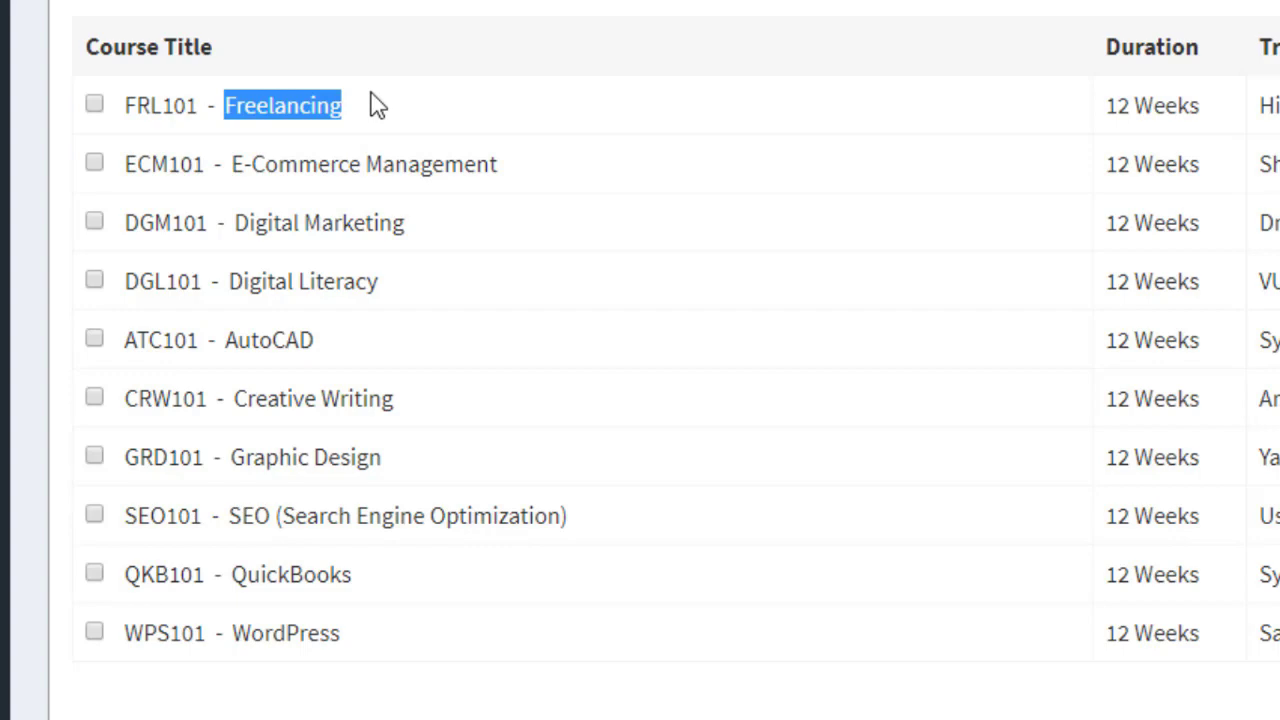
click(95, 106)
click(95, 458)
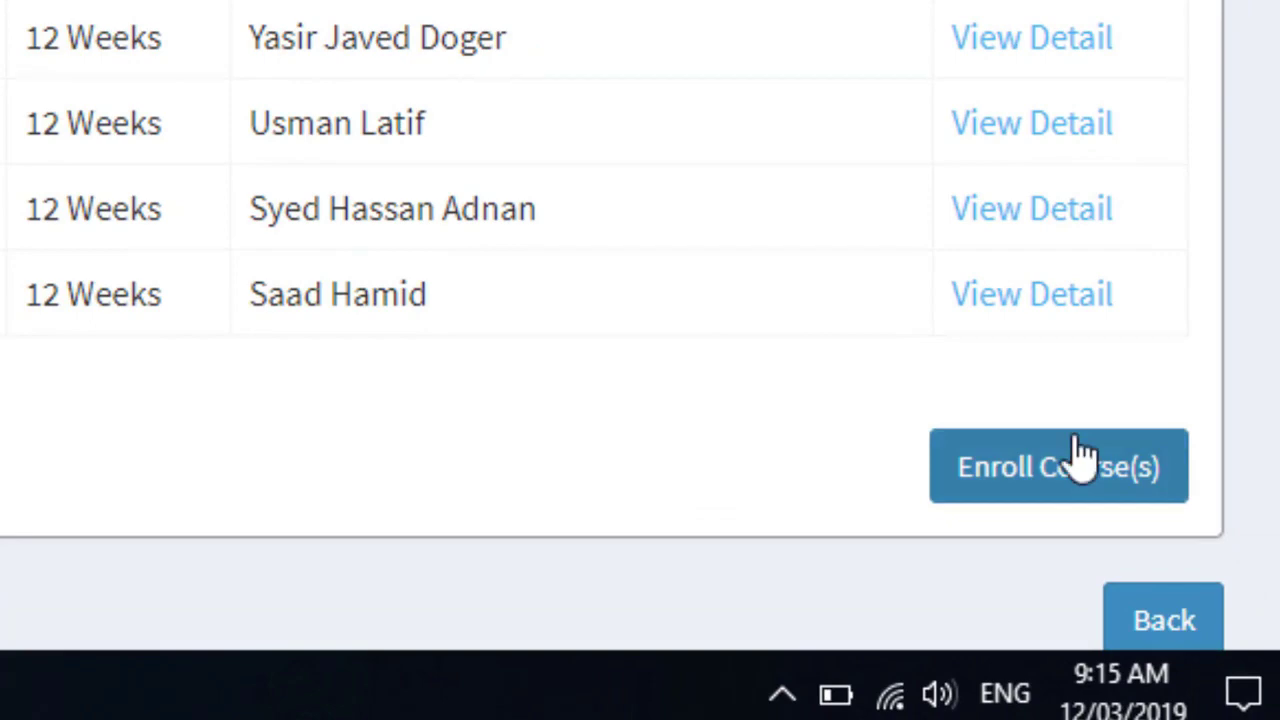
Step: Enroll in the selected FRL101 and GRD101 courses with the Enroll Course(s) button
click(1082, 460)
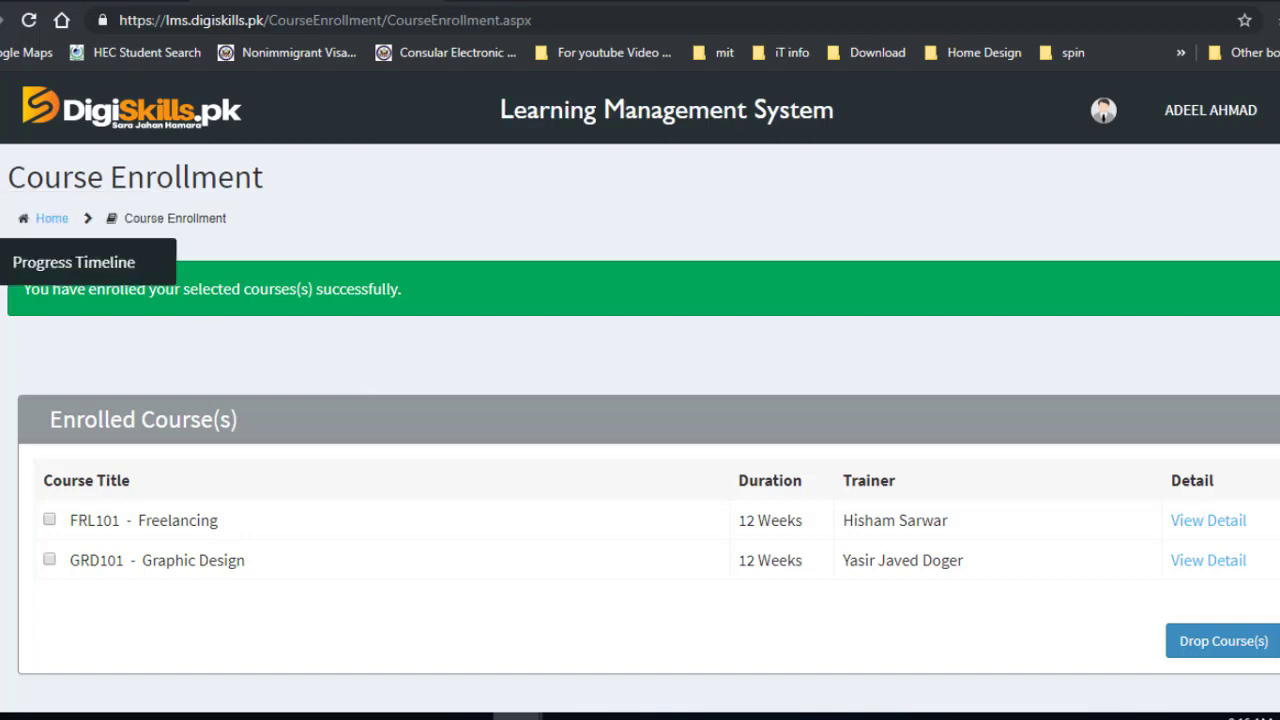
Step: Return to the LMS Home dashboard via the Home breadcrumb
click(50, 219)
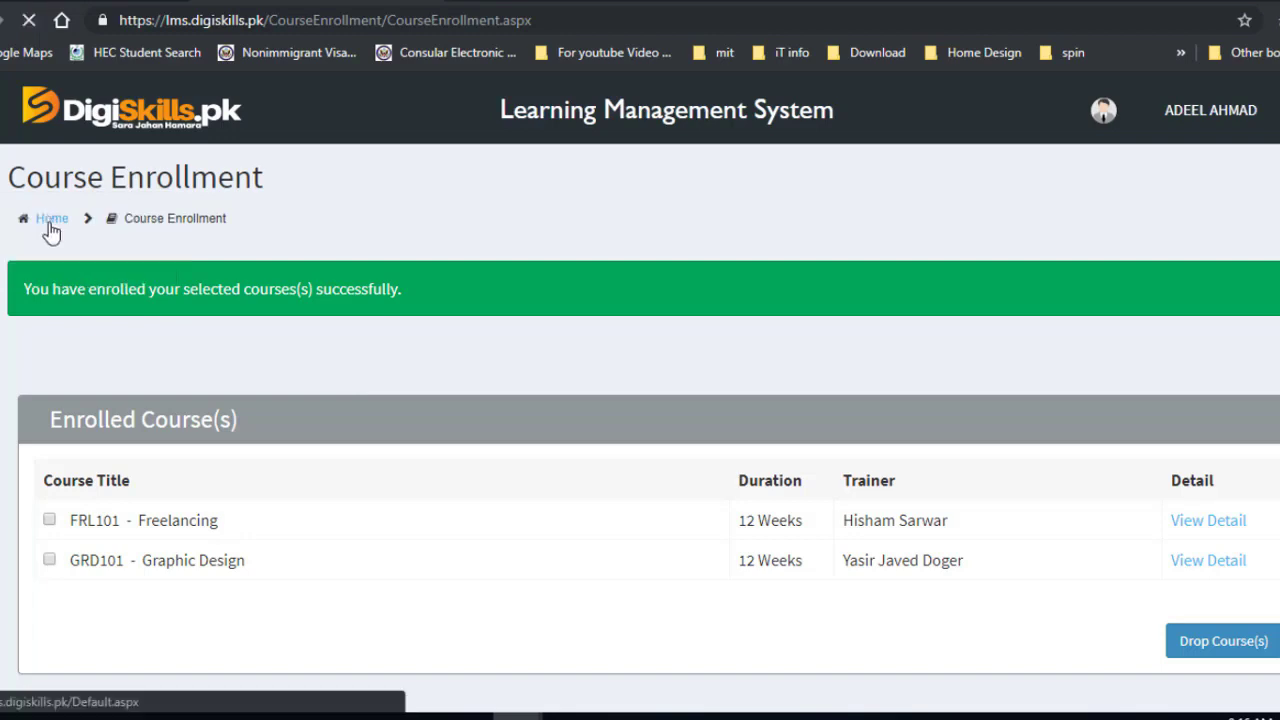